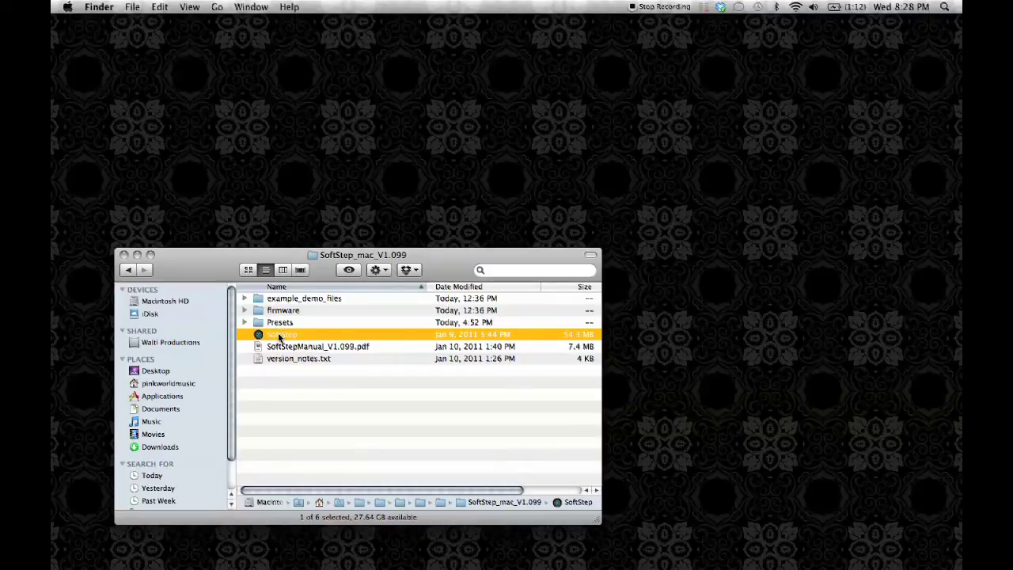
Launch the SoftStep application from the SoftStep_mac_V1.099 folder using Finder's column view
click(282, 269)
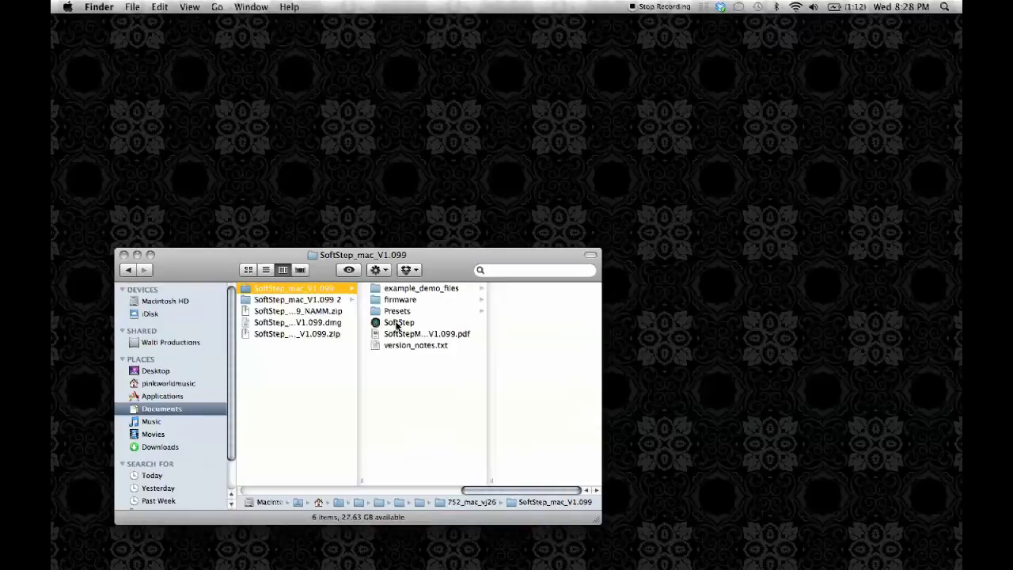
click(391, 324)
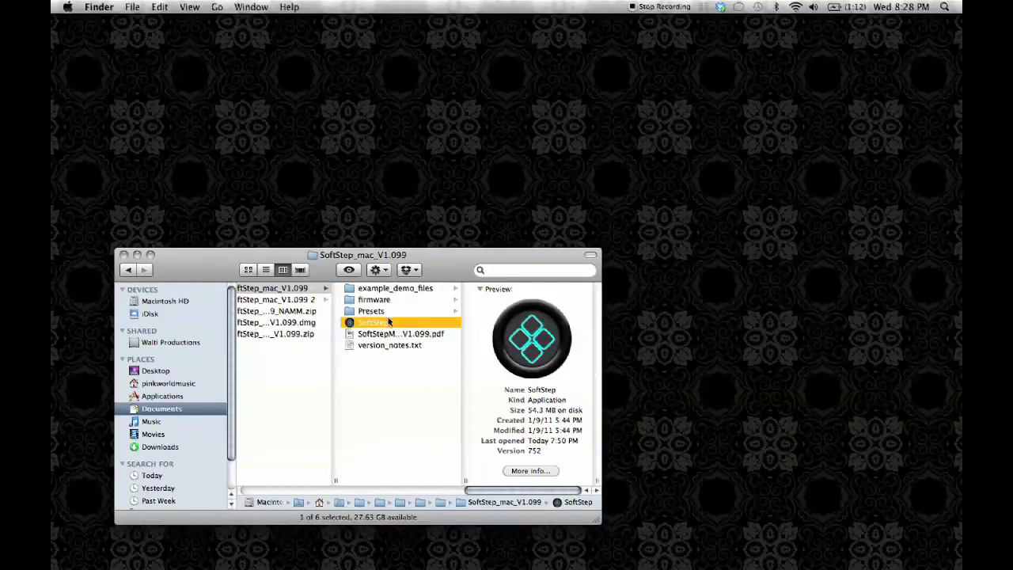
click(383, 312)
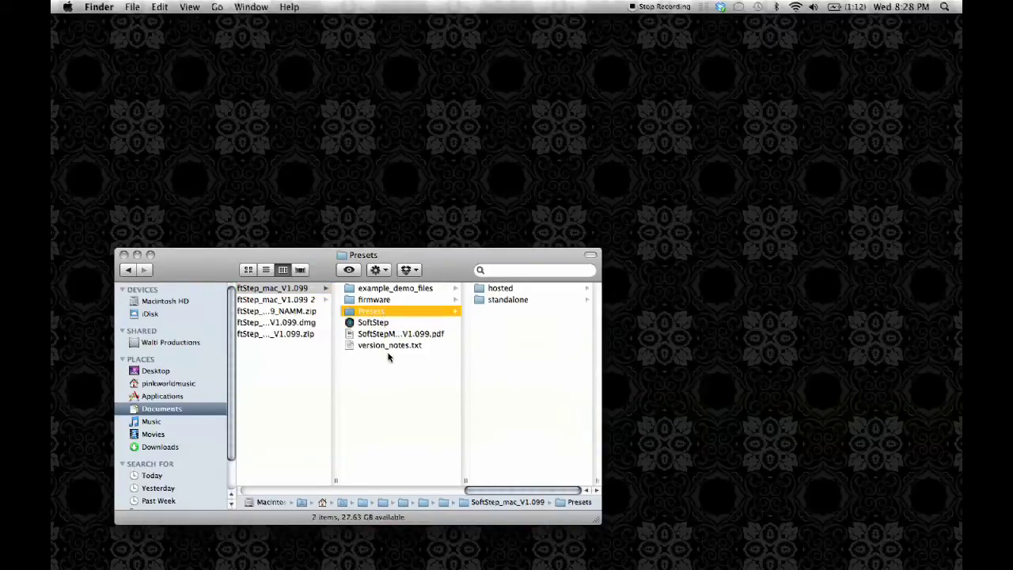
double_click(353, 323)
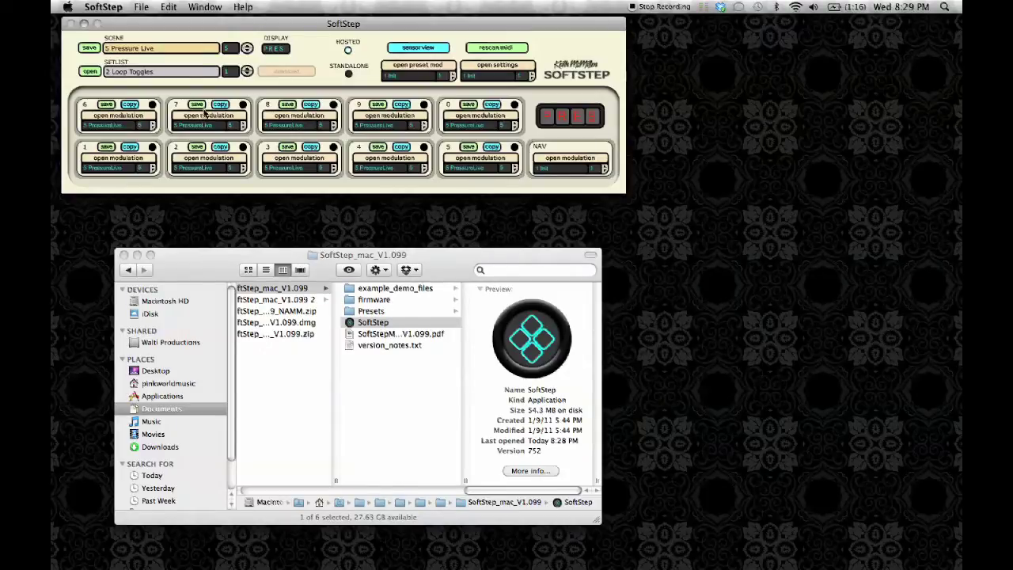
click(188, 49)
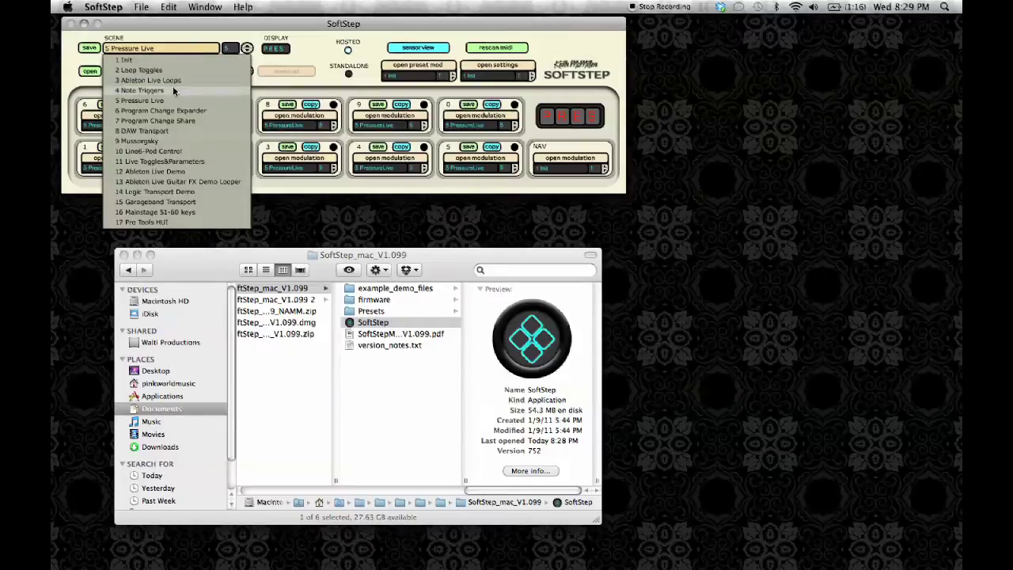
click(166, 36)
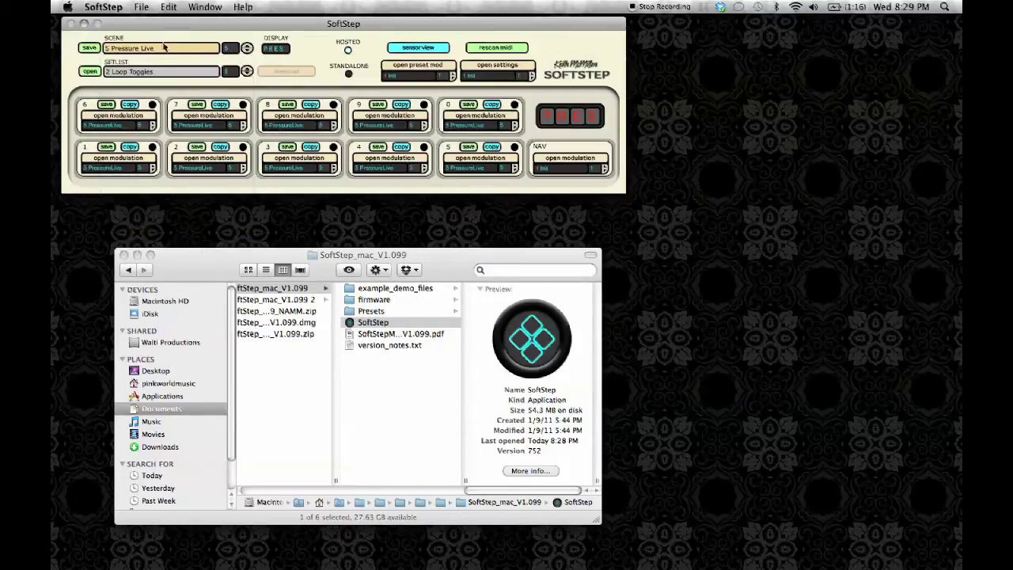
click(118, 125)
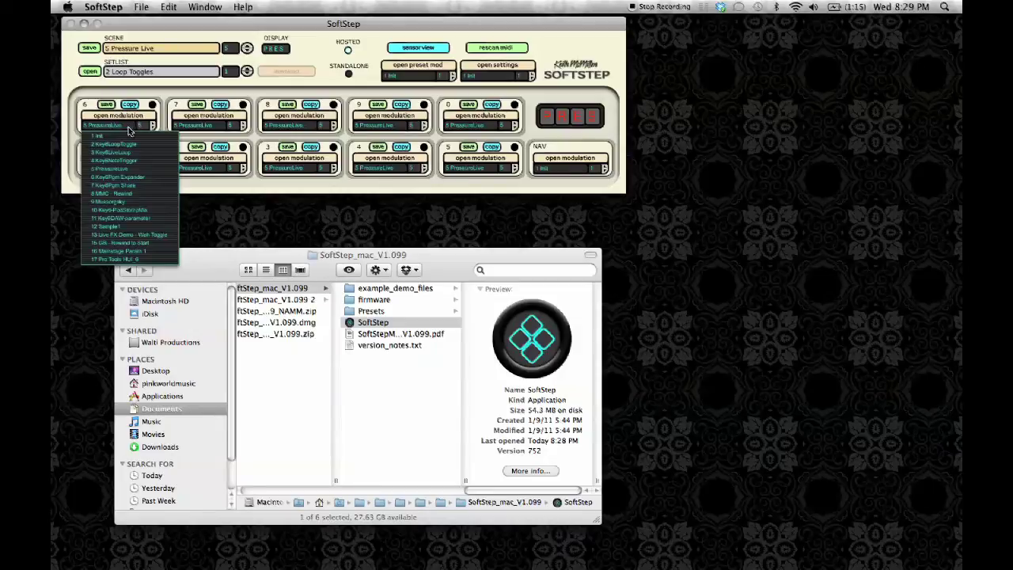
click(199, 128)
click(122, 168)
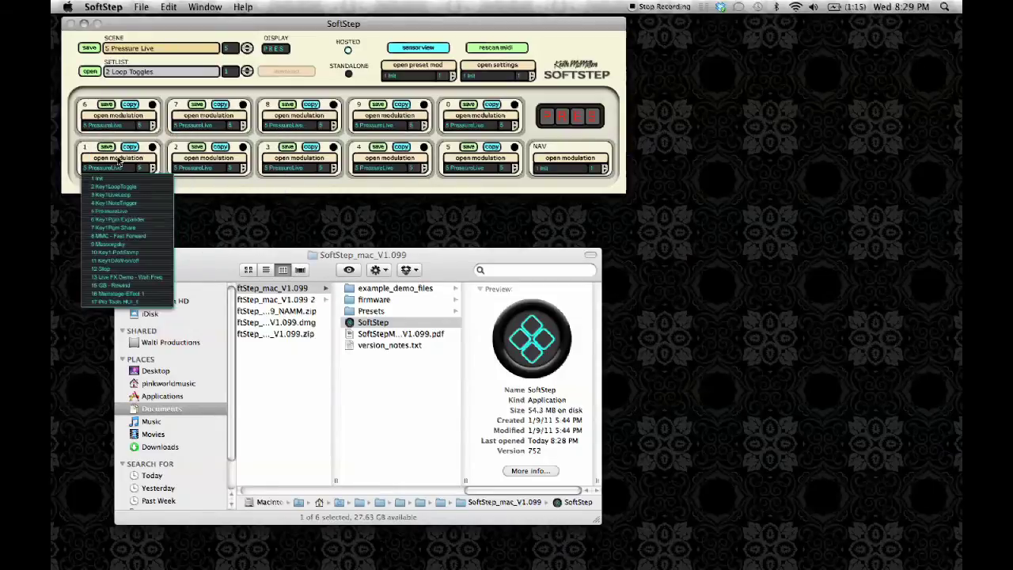
click(144, 94)
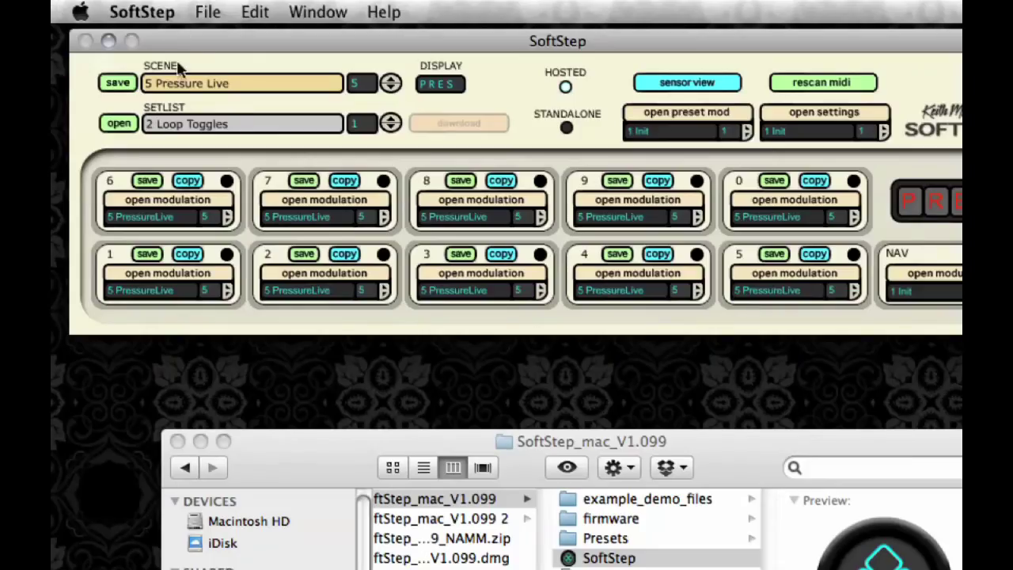
Load scene 4 Note Triggers and bring up Key 1's modulation settings
click(129, 47)
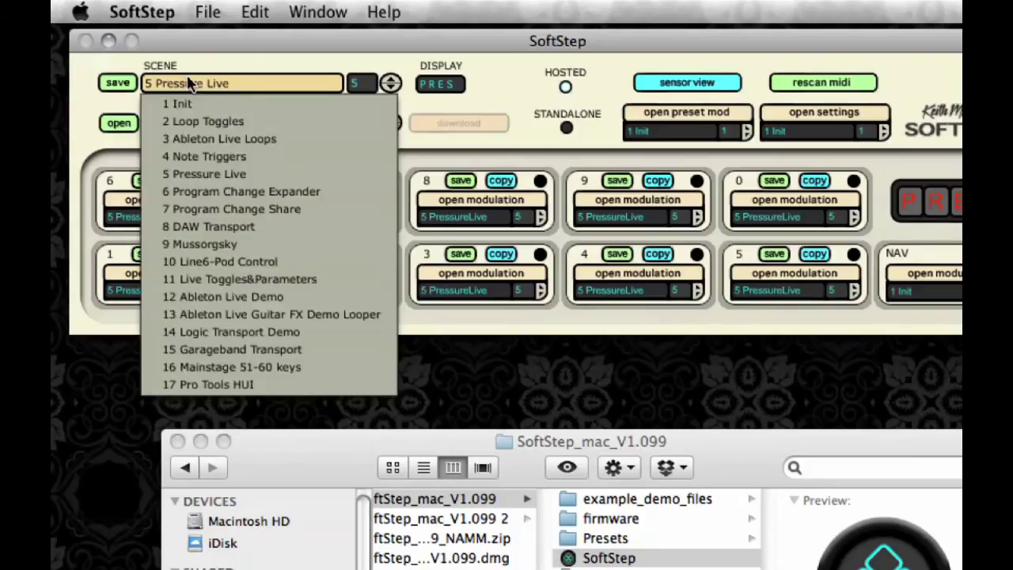
click(192, 156)
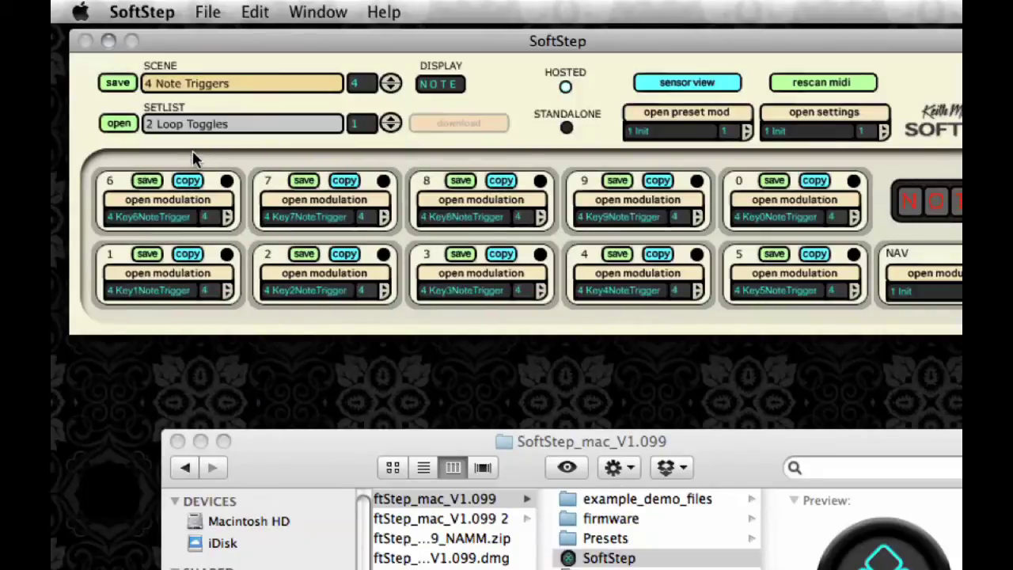
click(145, 277)
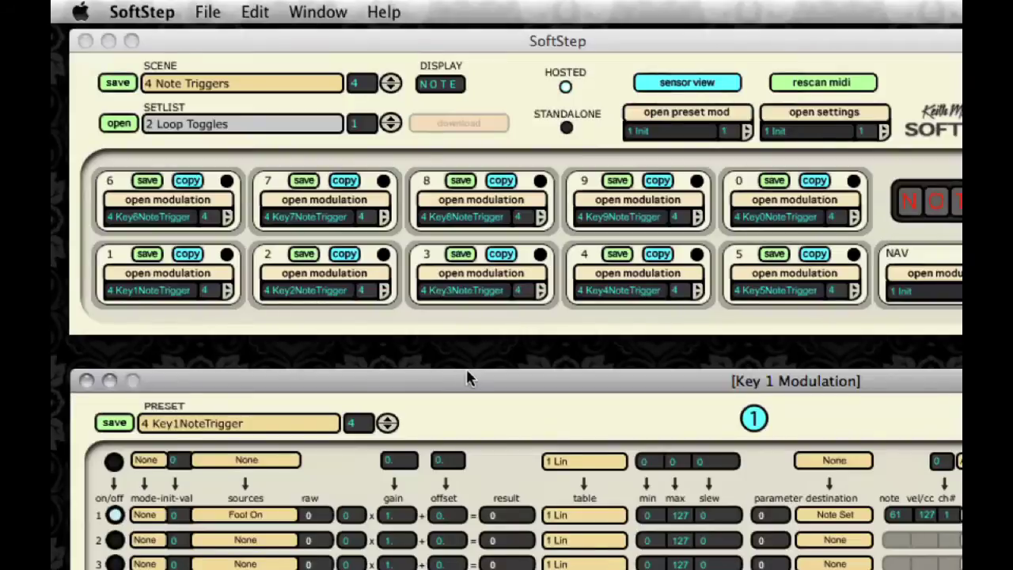
drag(469, 377, 264, 228)
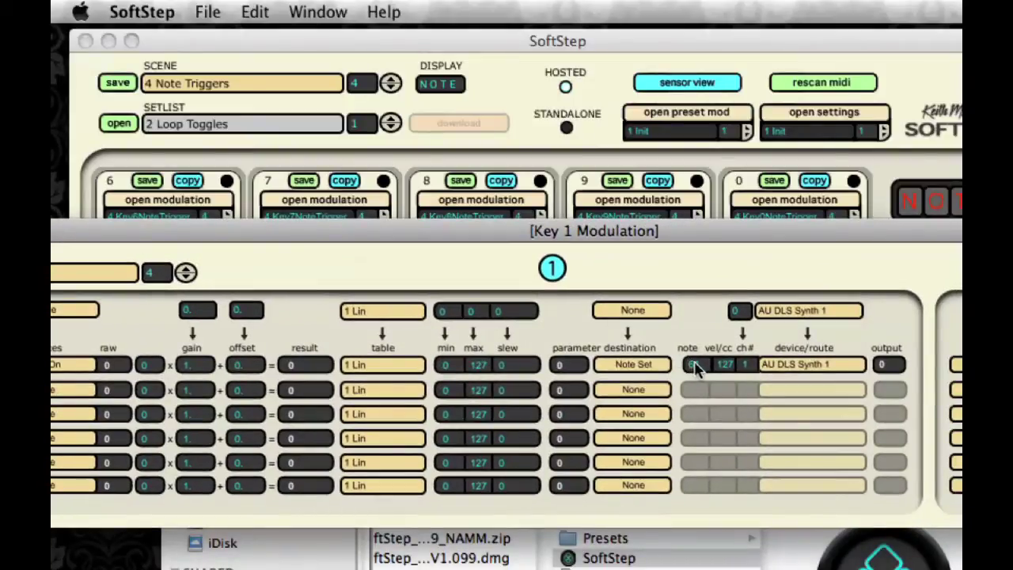
Raise Key 1's trigger note from 61 to 72, routed to SoftStep Share
drag(697, 369, 703, 352)
click(778, 363)
click(777, 404)
drag(330, 237, 549, 277)
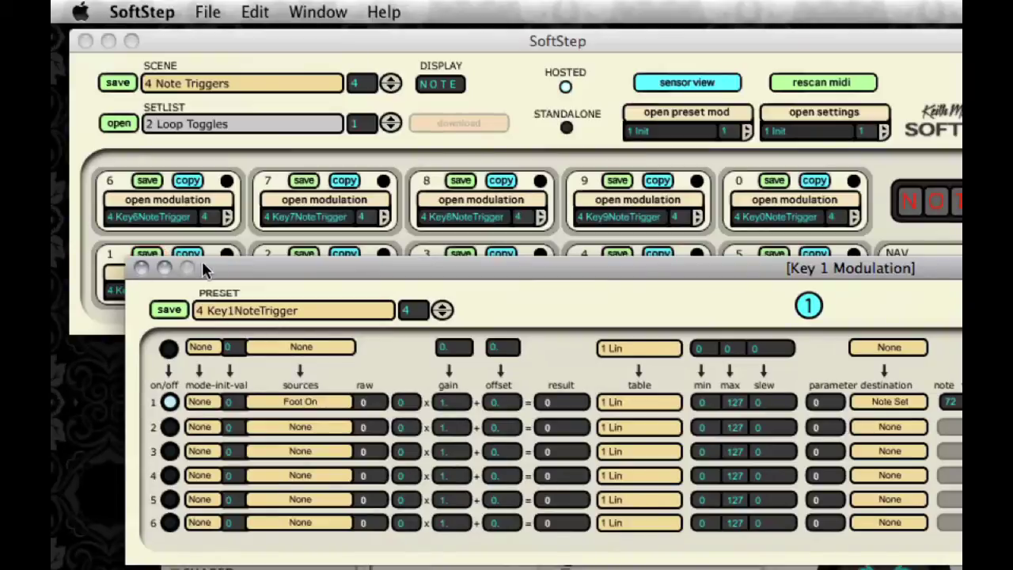
drag(215, 273, 282, 253)
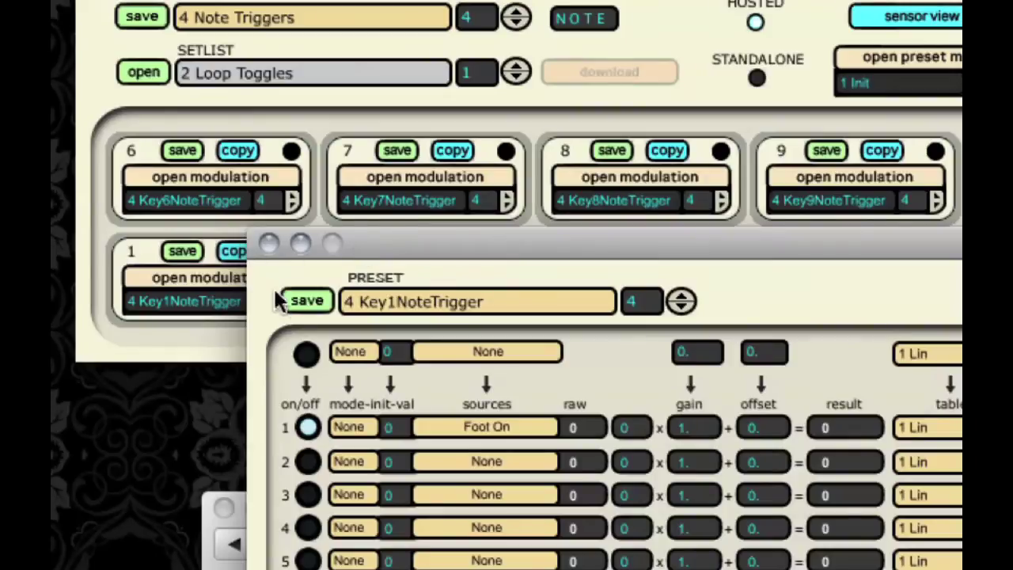
Save Key 1's edits over preset 4 Key1NoteTrigger and close its modulation window
click(298, 305)
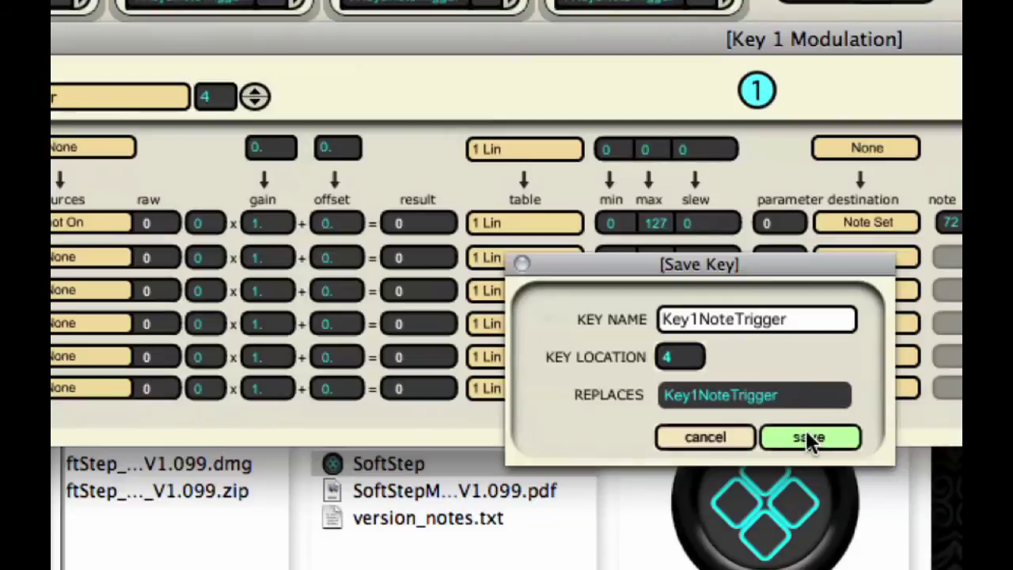
click(805, 430)
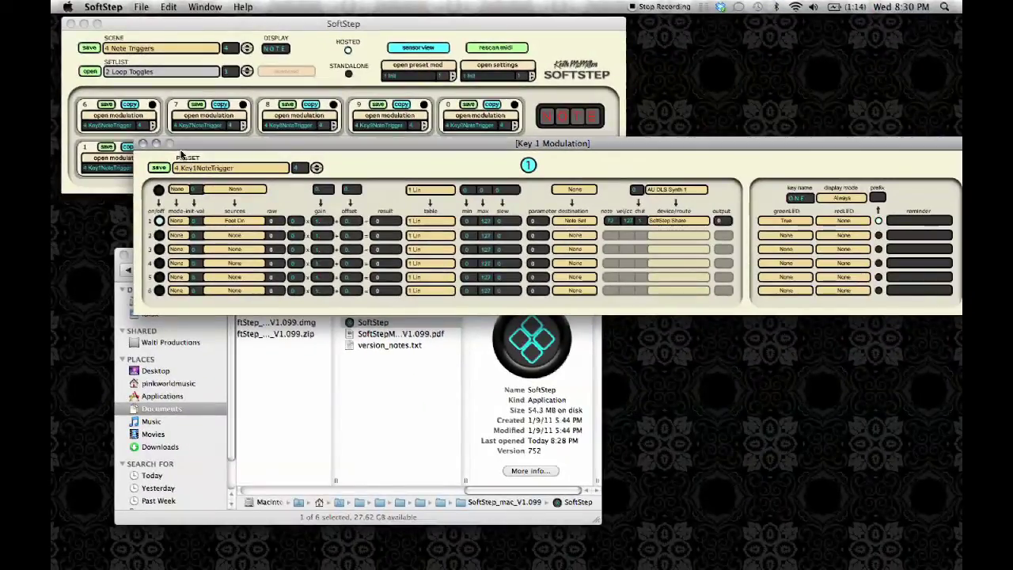
click(142, 144)
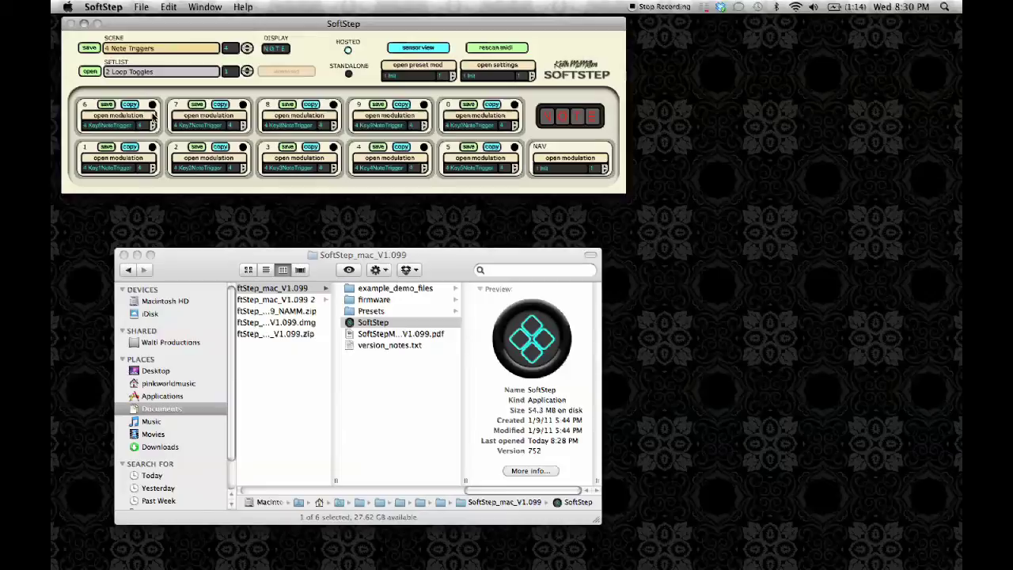
Load scene 1 Init and bring up Key 1's blank modulation settings
click(174, 50)
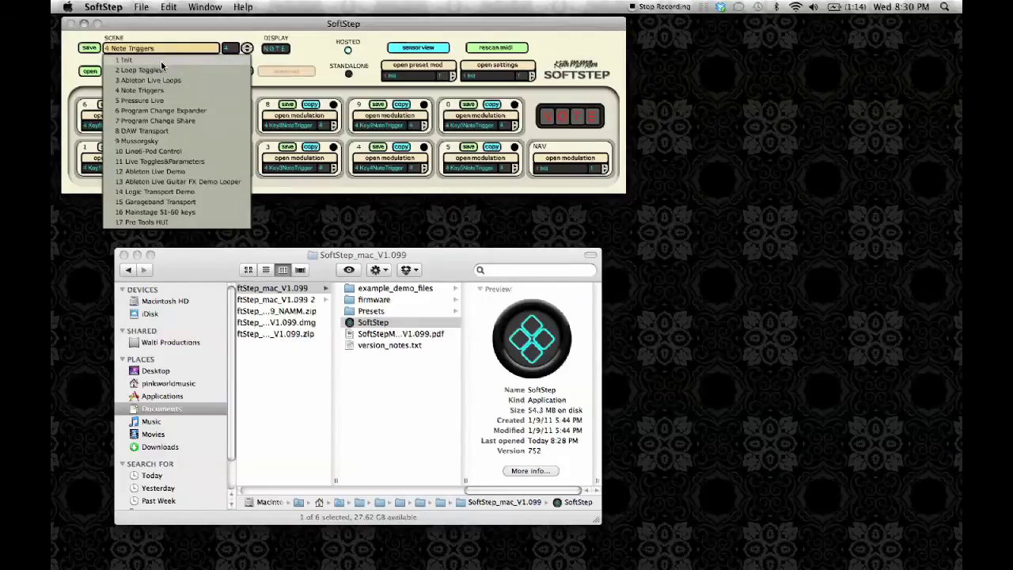
click(161, 60)
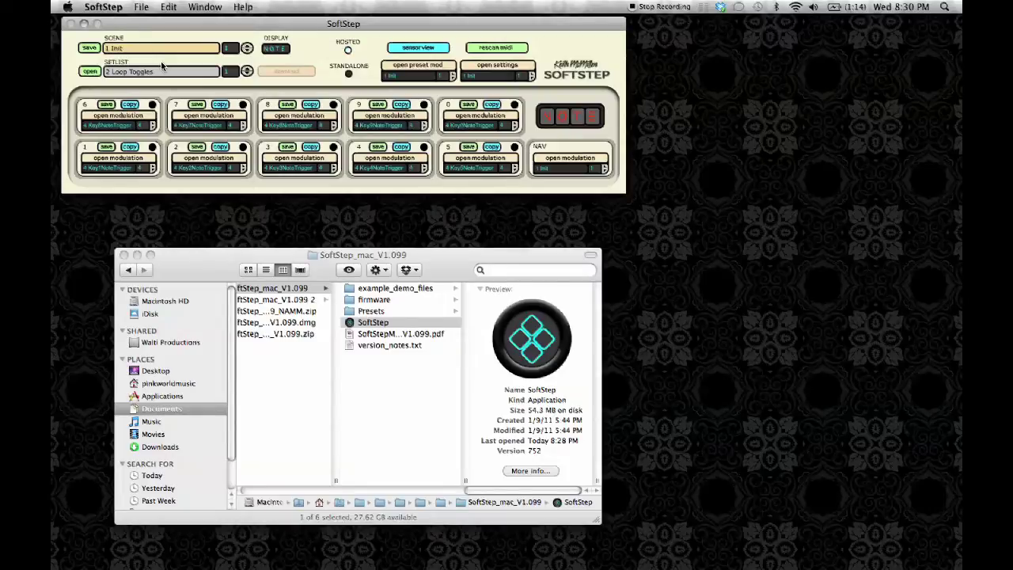
click(100, 161)
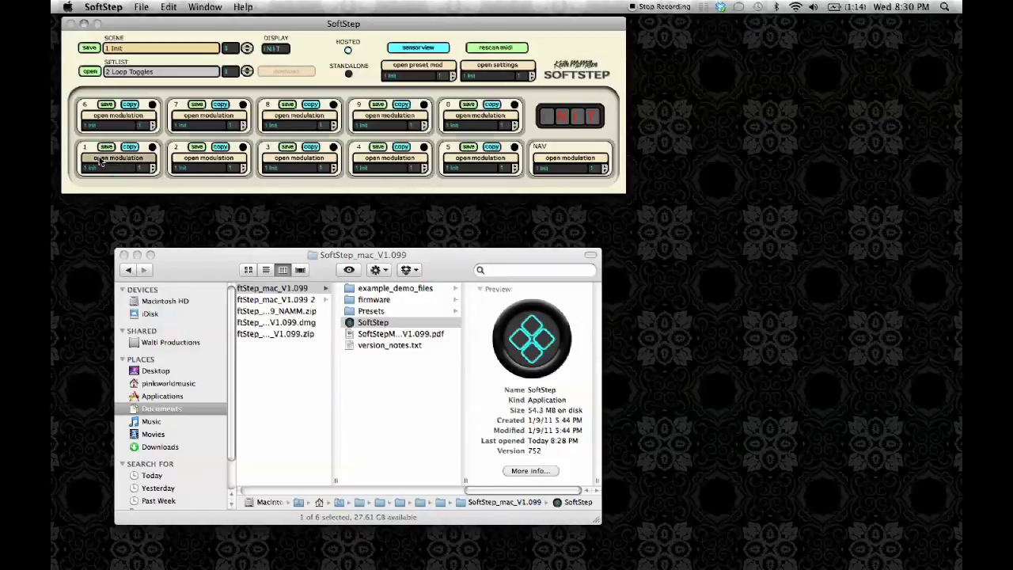
Enable Key 1's modulation row 1 with source Foot On and destination Note Set
drag(214, 145, 153, 114)
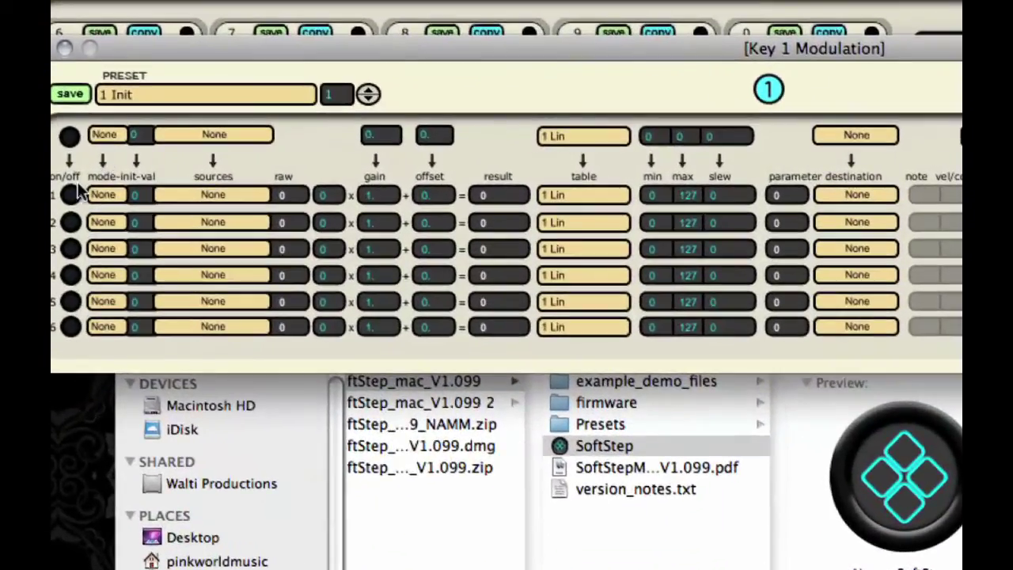
click(80, 190)
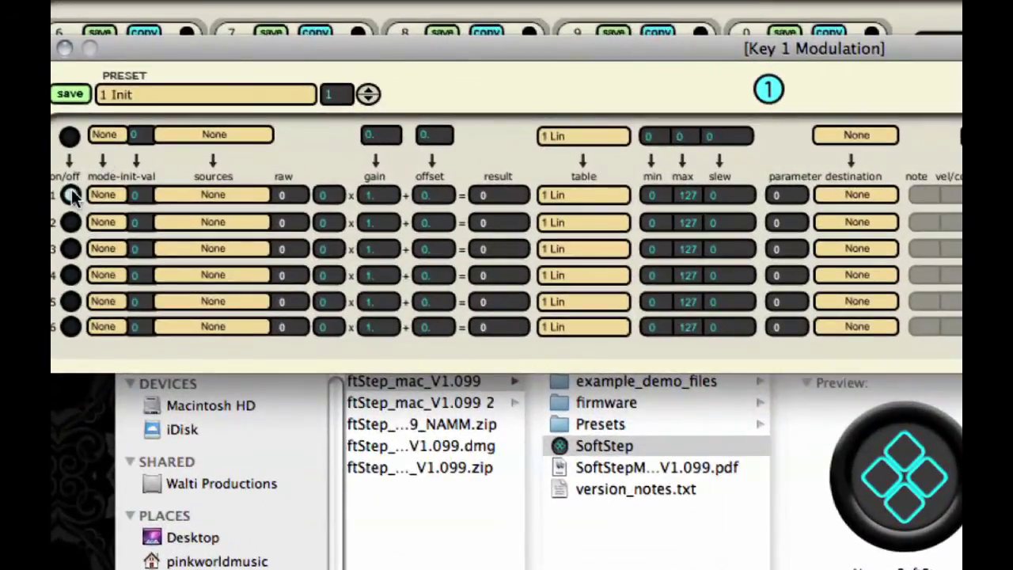
click(179, 193)
click(190, 423)
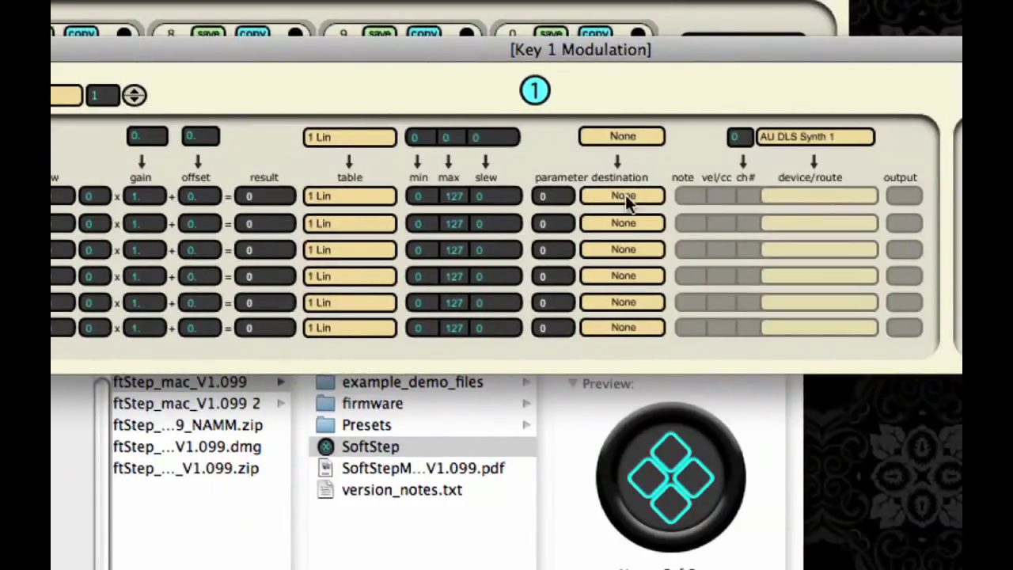
click(858, 195)
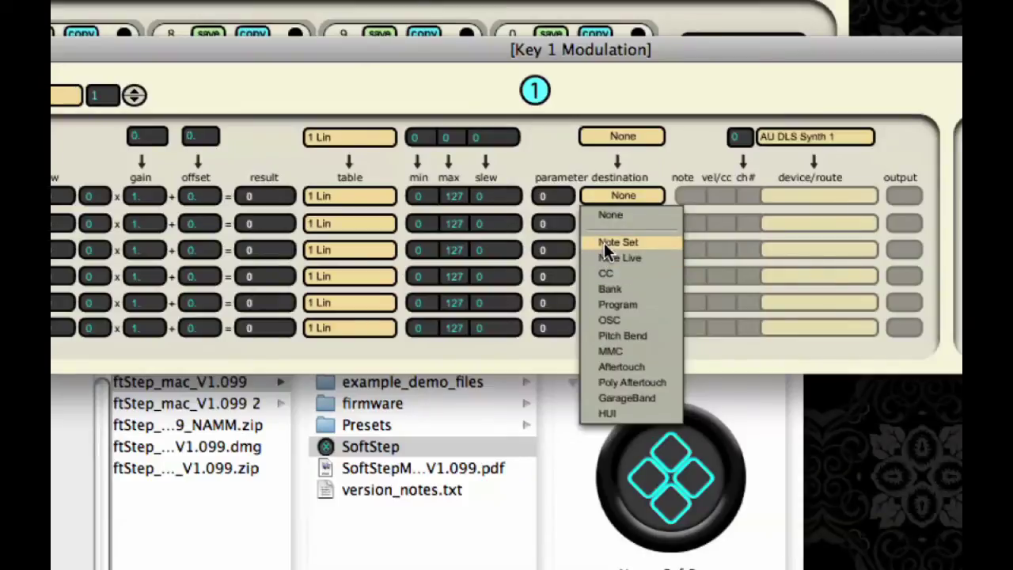
click(605, 242)
Set row 1 to note 72 at velocity 127, routed to SoftStep Share
click(688, 195)
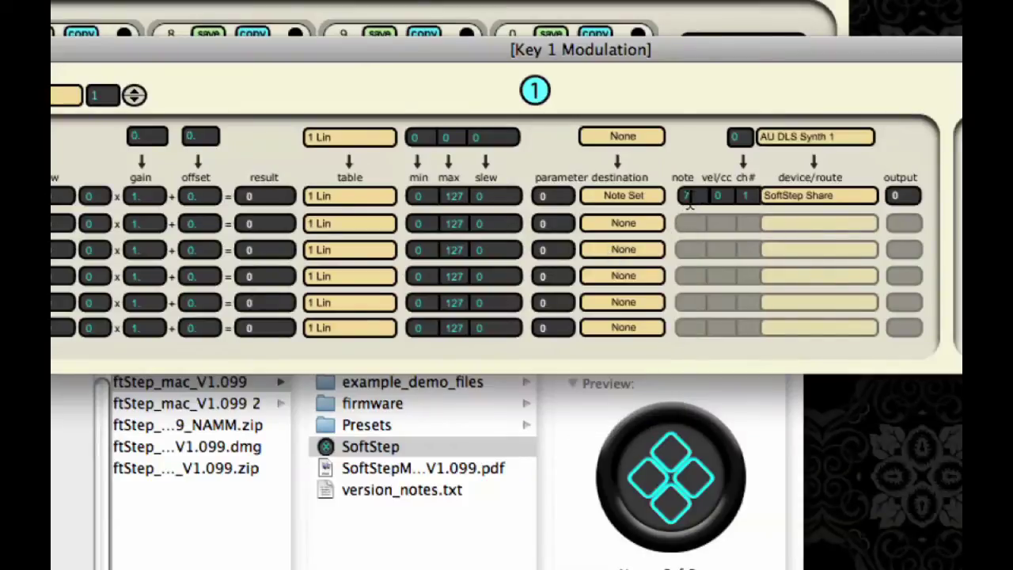
text(72)
click(791, 197)
click(783, 241)
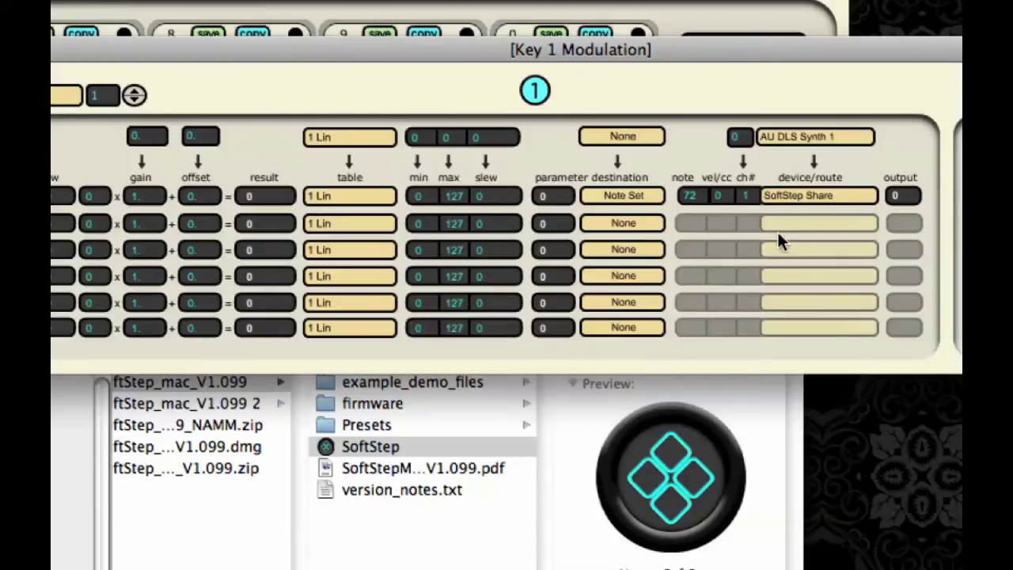
click(722, 195)
text(127)
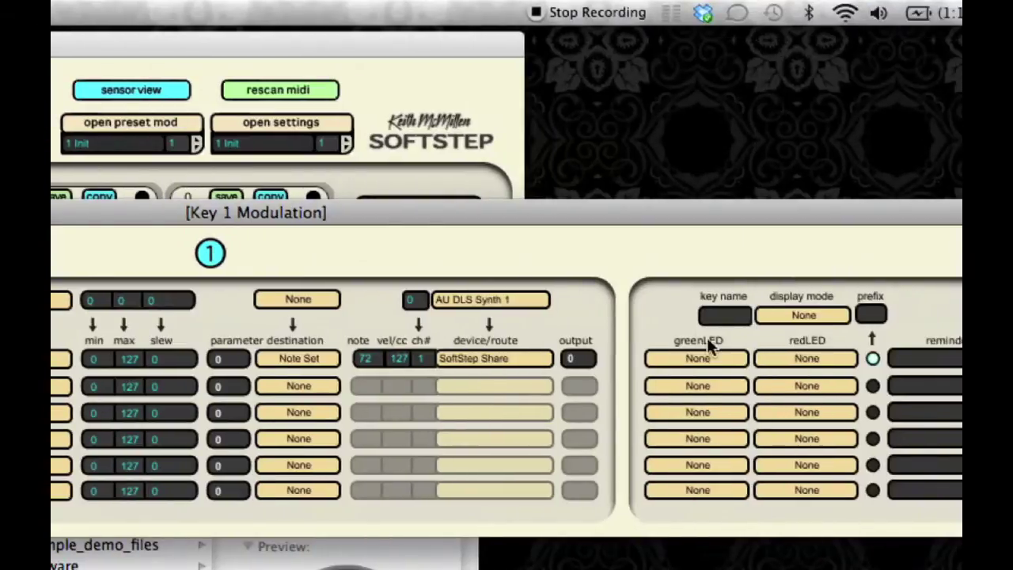
Set row 1's green LED to True and Key 1's display mode to Always
click(695, 357)
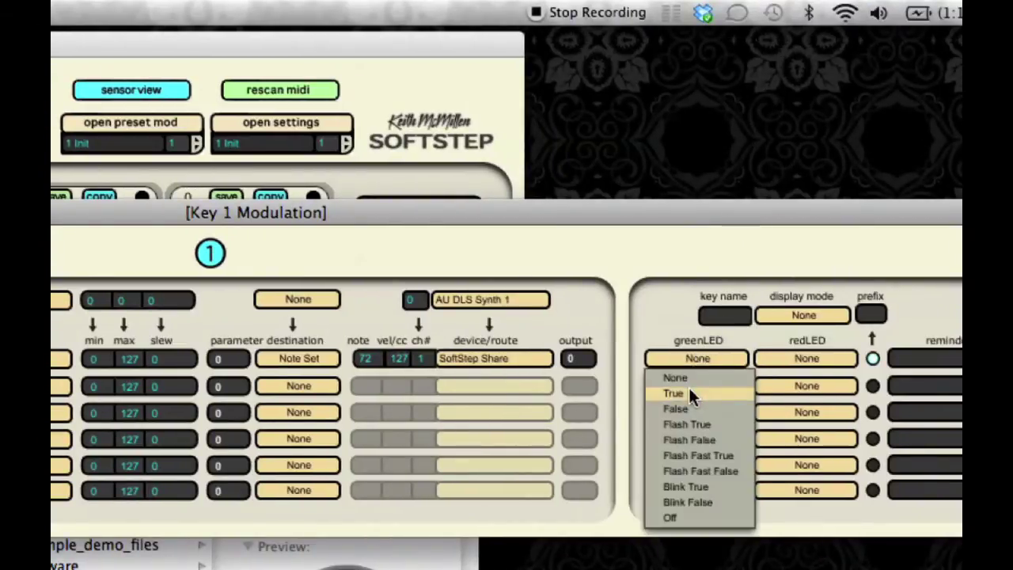
click(672, 393)
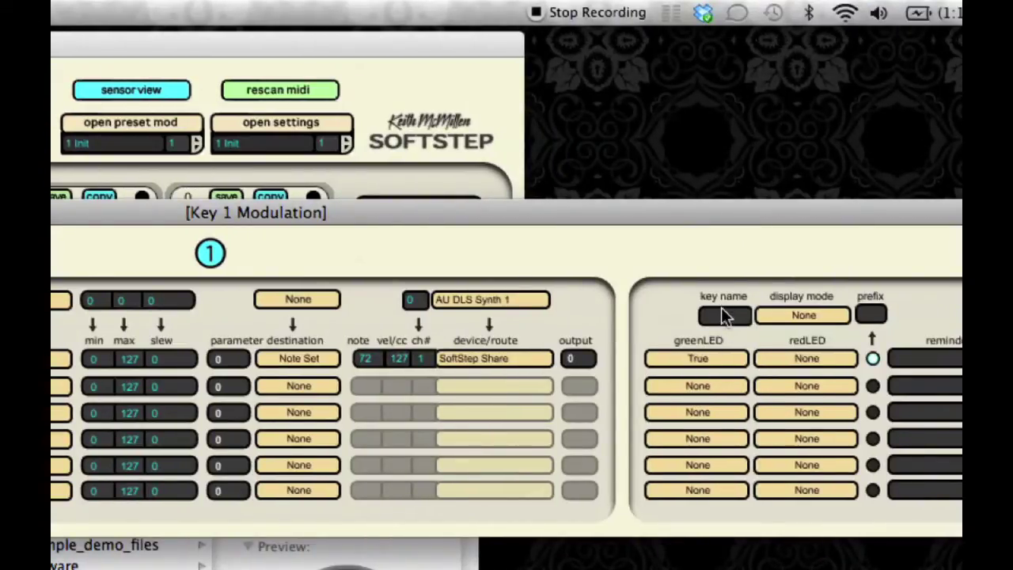
click(770, 315)
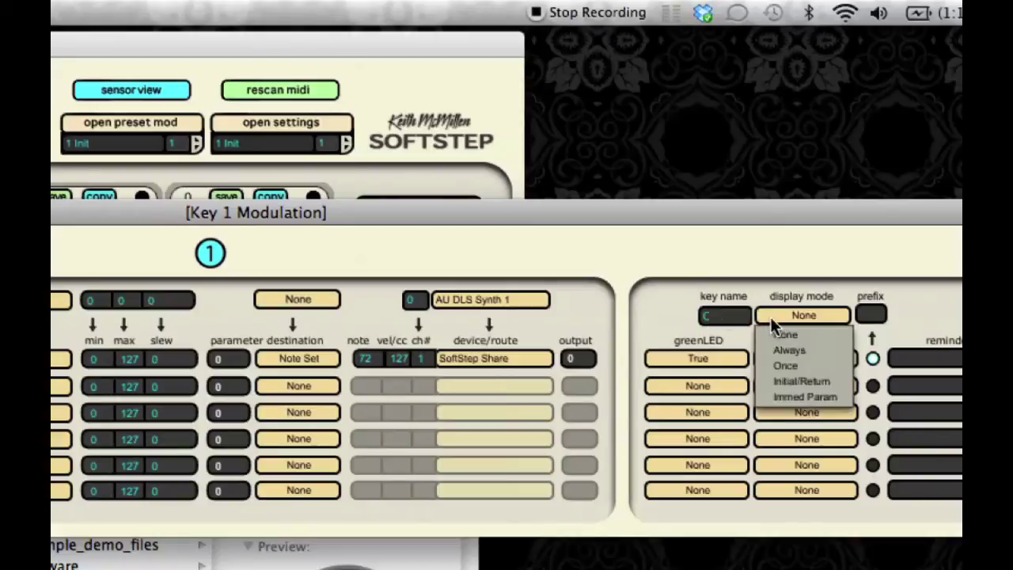
click(770, 353)
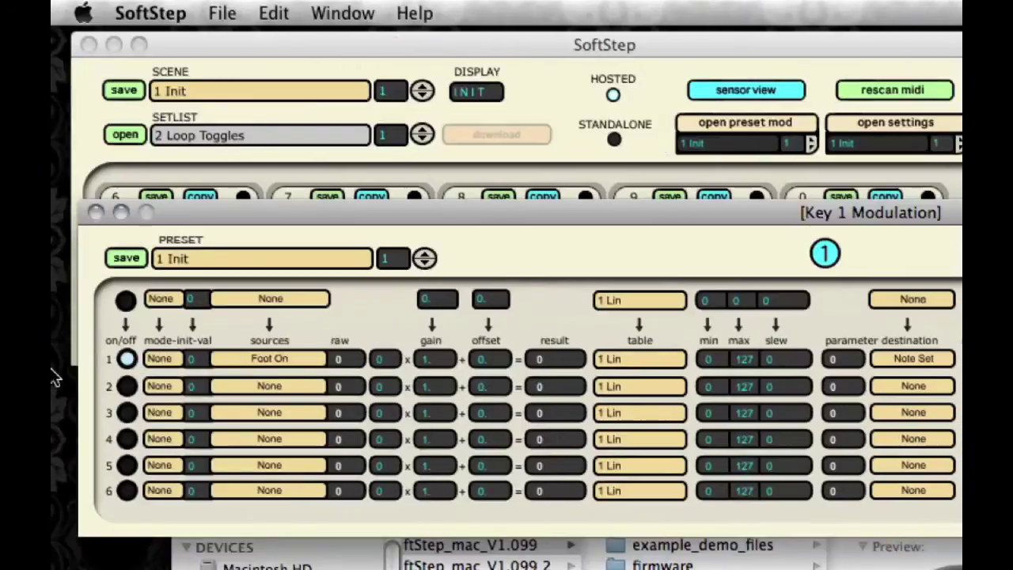
drag(174, 215, 334, 237)
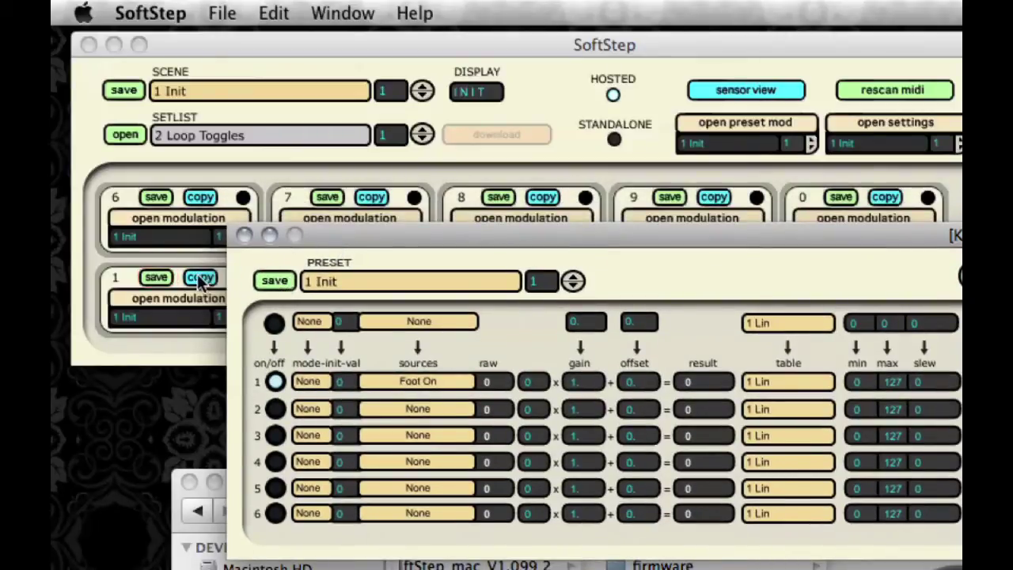
Save Key 1's settings as preset 18 named 'Note - C'
click(159, 277)
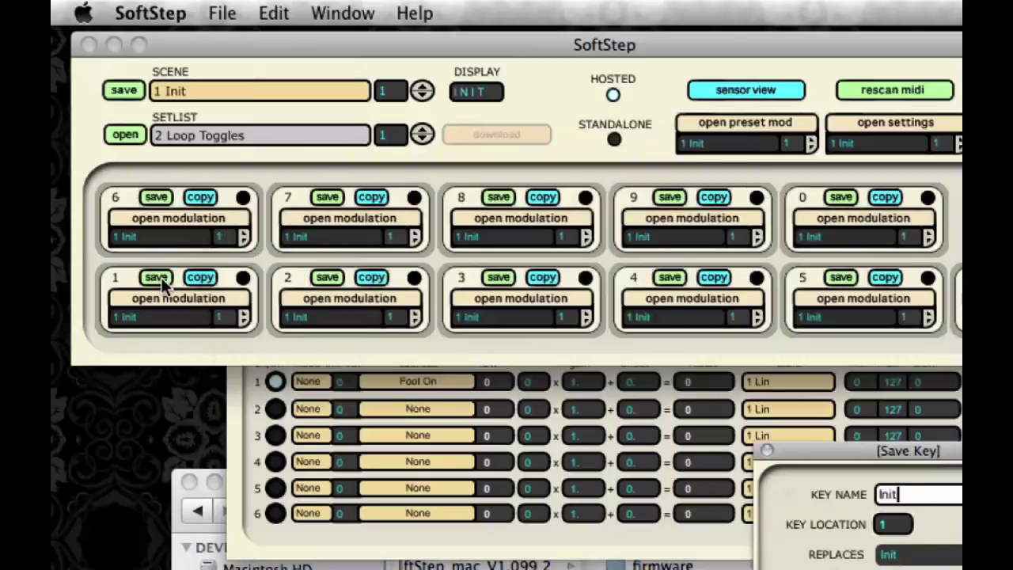
drag(811, 459, 246, 307)
double_click(336, 340)
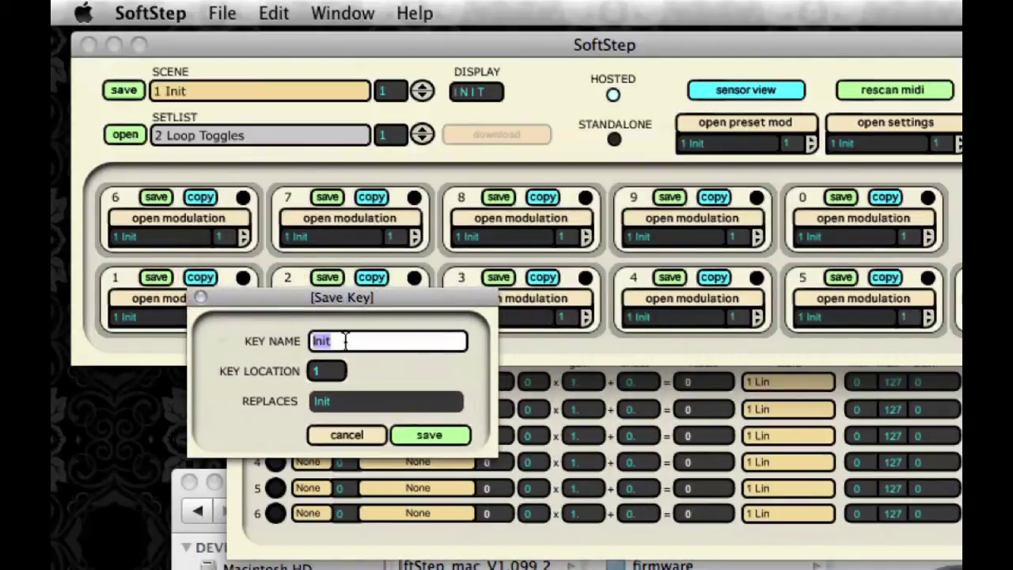
text(Note - C)
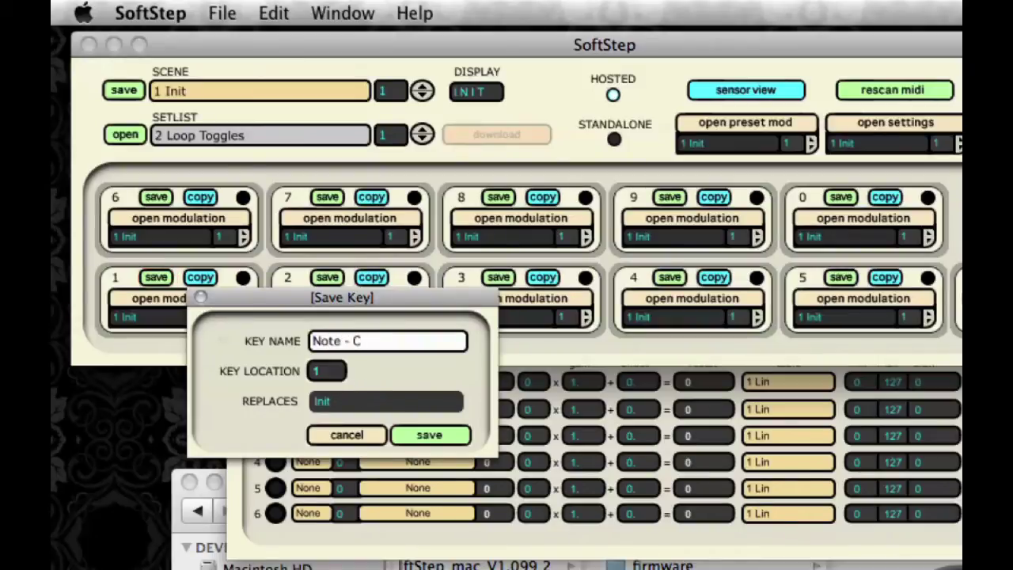
drag(328, 374, 328, 357)
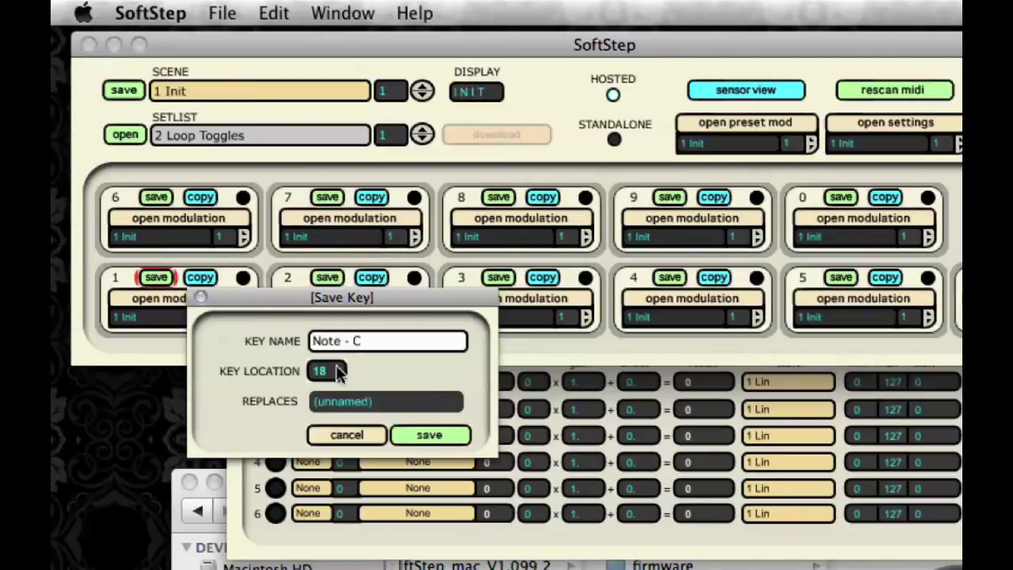
click(425, 433)
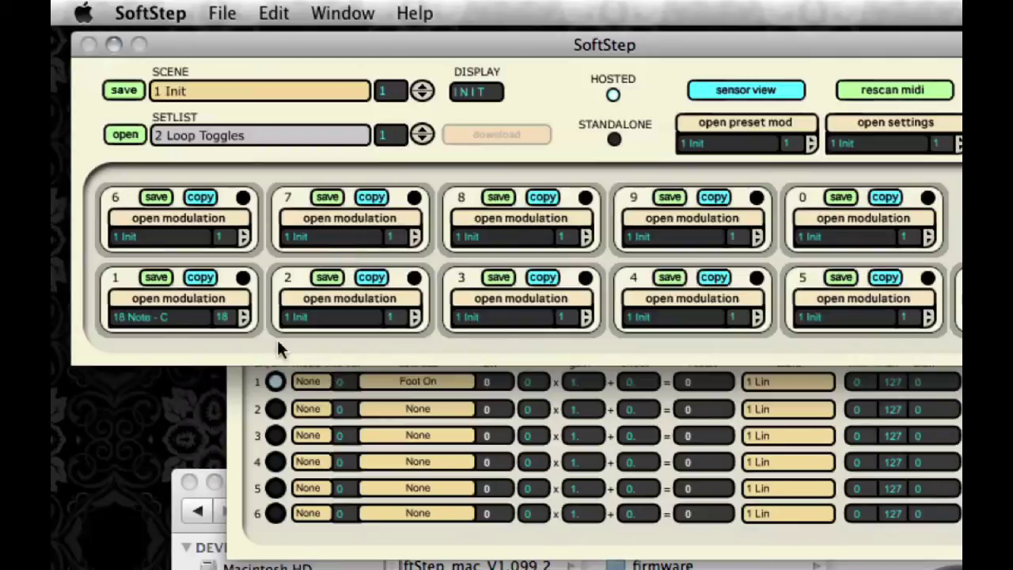
Load preset 18 Note - C on pad 1, copy it, and paste it onto the other pads
click(186, 314)
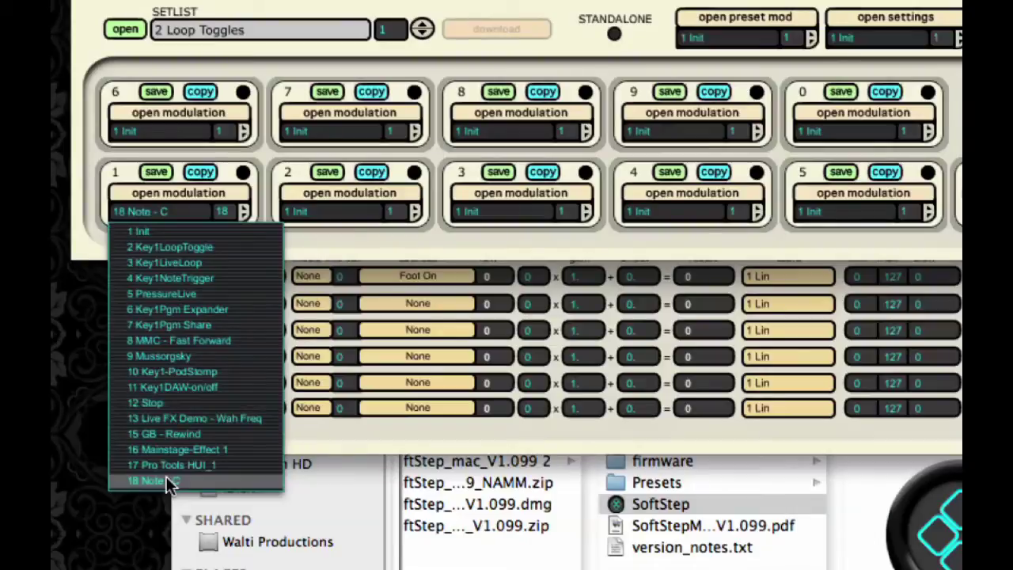
click(167, 478)
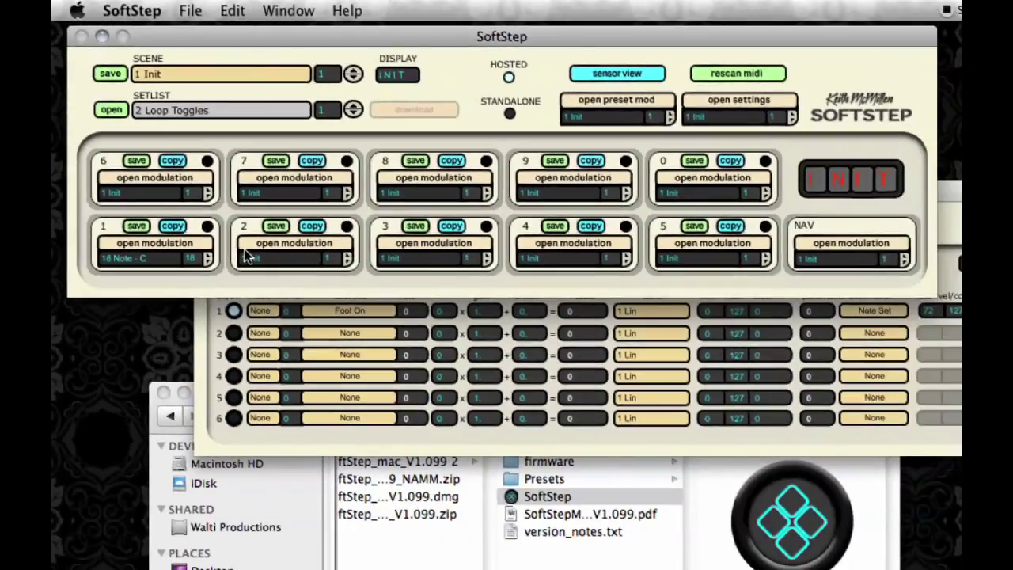
click(173, 227)
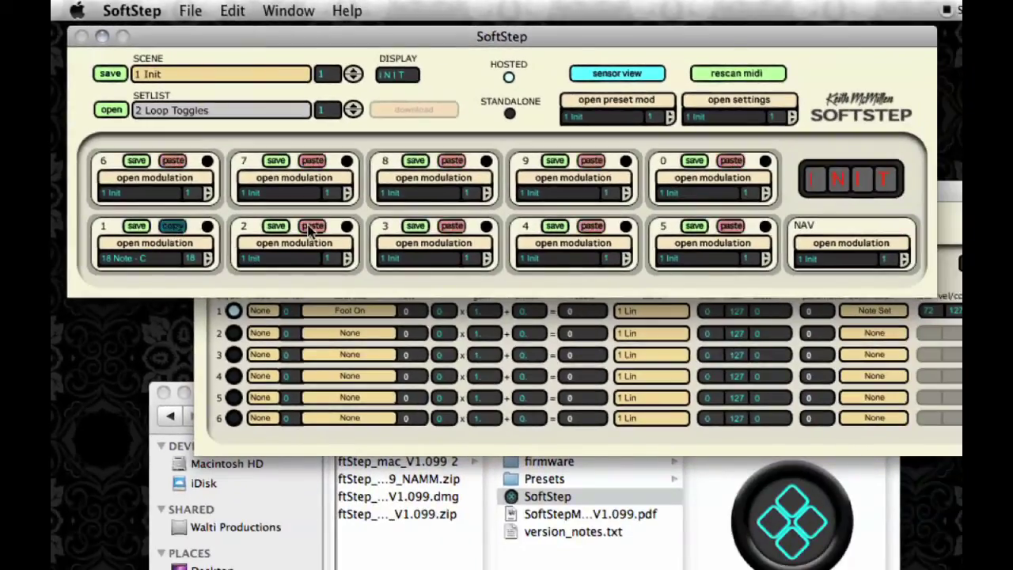
click(452, 226)
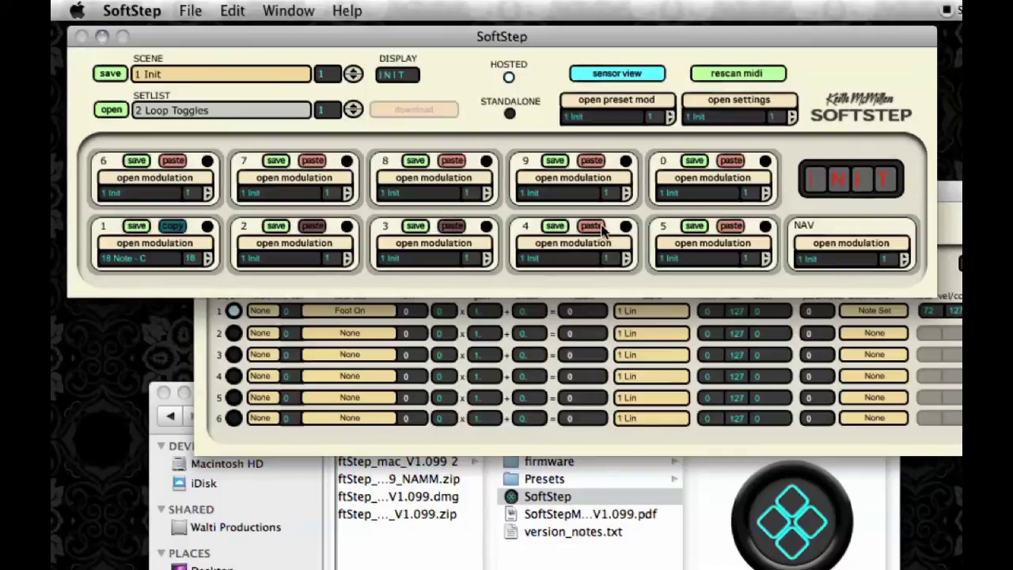
click(591, 226)
click(730, 227)
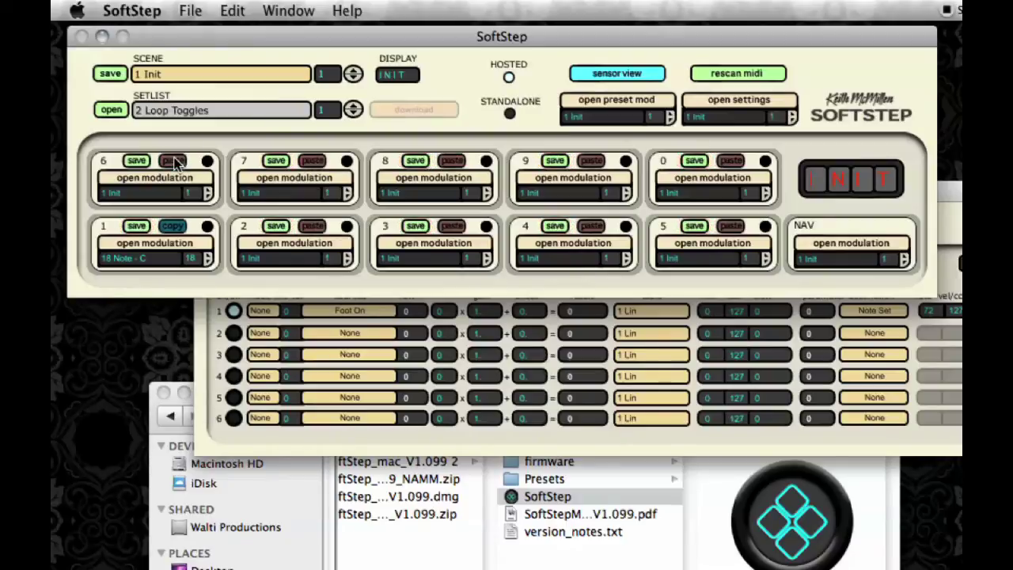
click(175, 227)
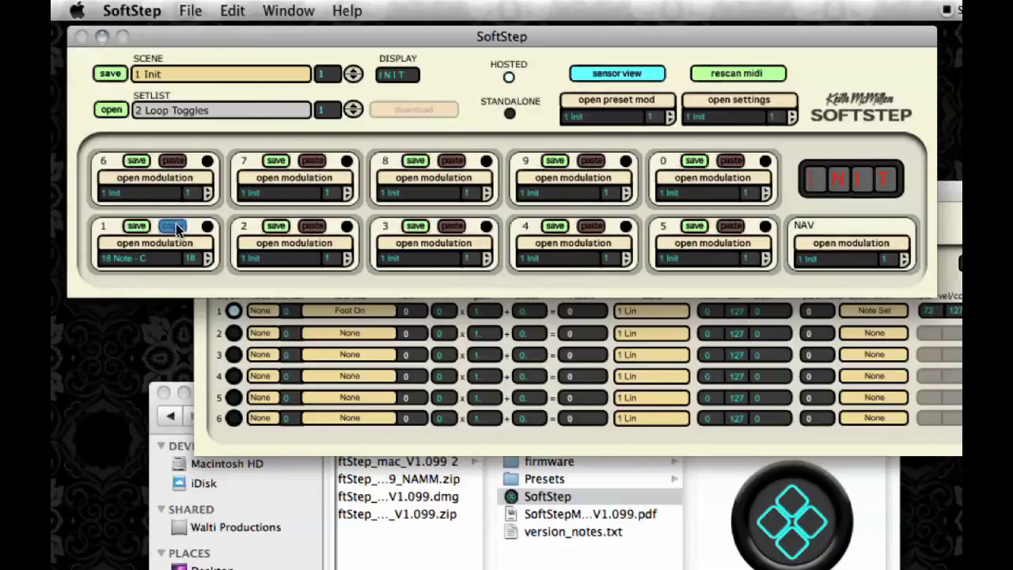
Set key 2's displayed key name to C
click(271, 240)
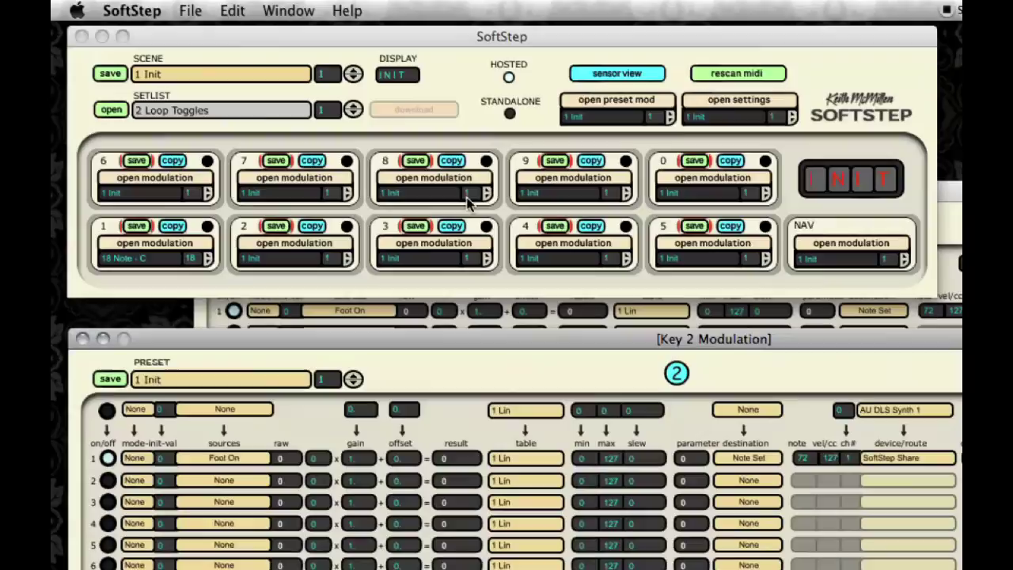
drag(524, 335, 176, 219)
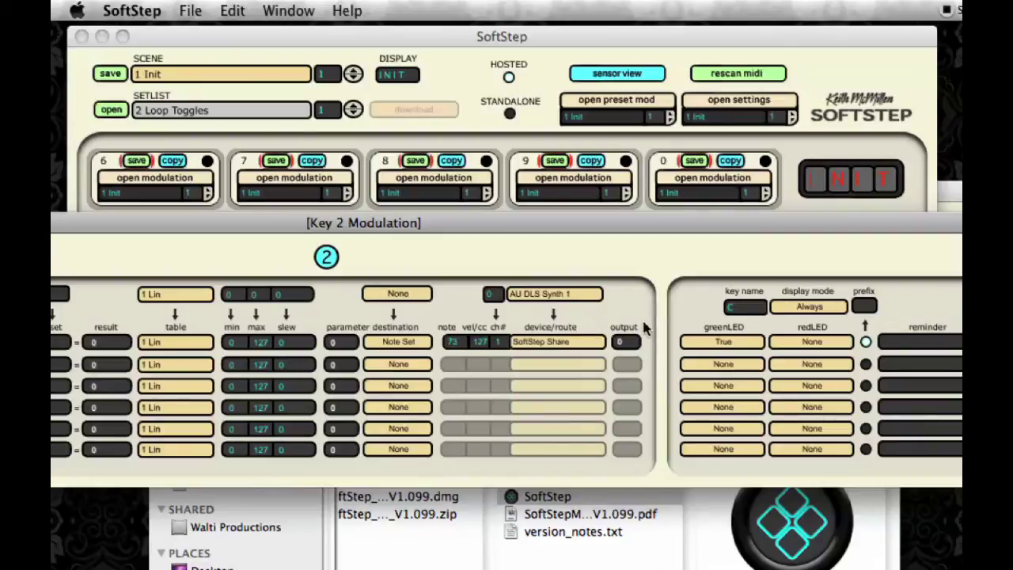
click(744, 308)
text(CSHP)
drag(531, 234, 894, 251)
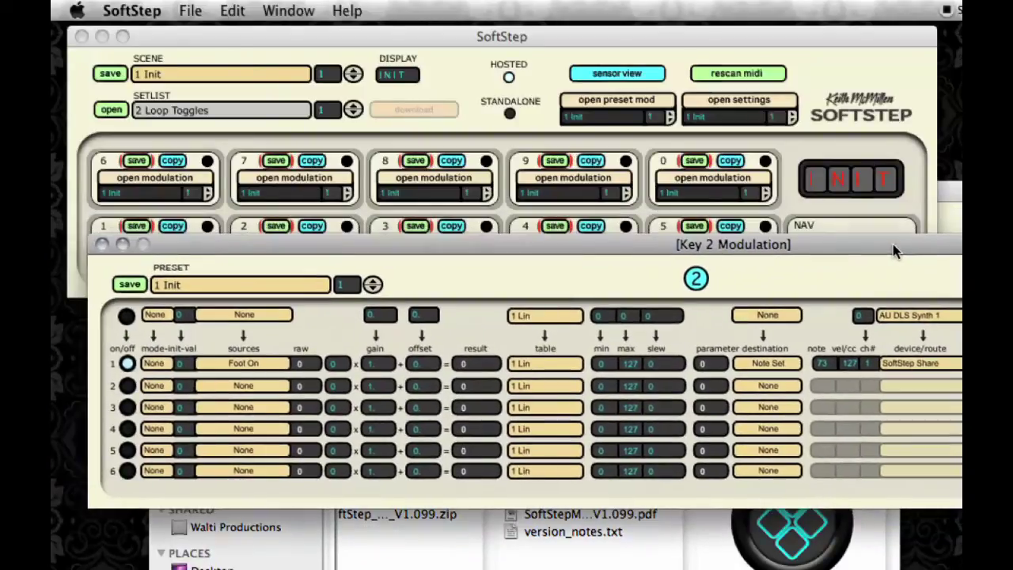
Save key 2's settings as preset 18 named 'Note - C Sharp'
click(130, 285)
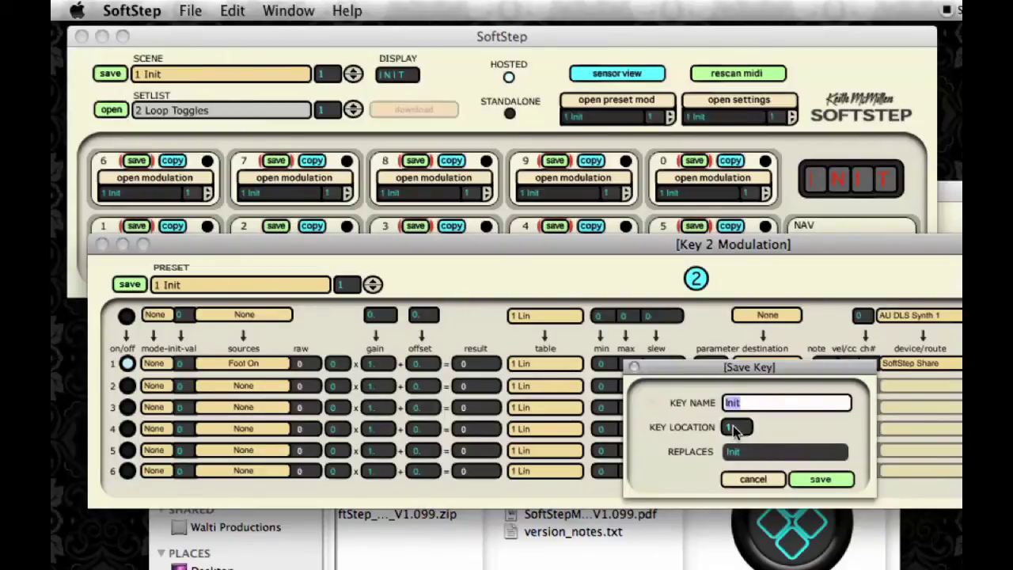
drag(736, 427, 736, 412)
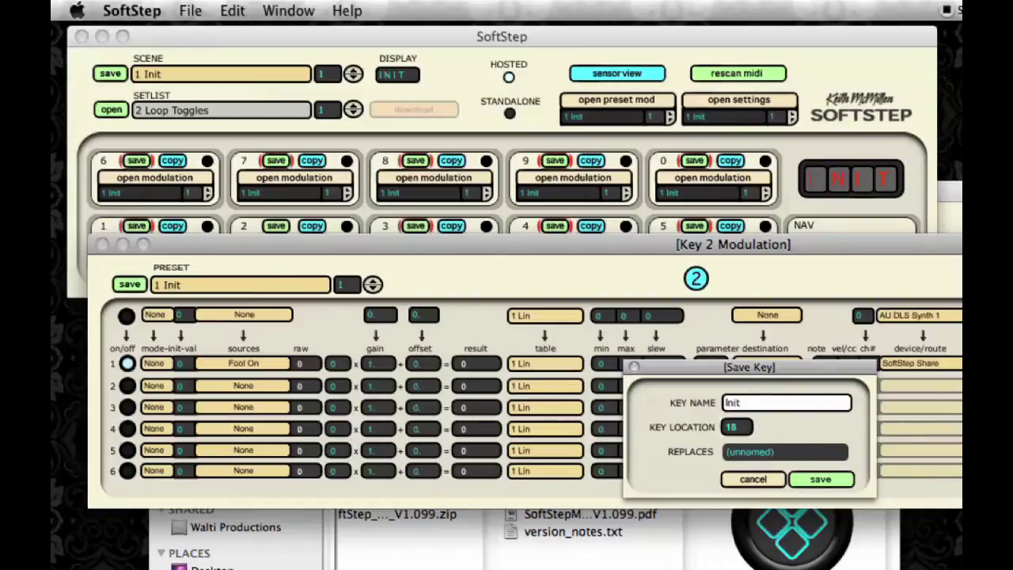
double_click(750, 404)
text(Note - C Sharp)
click(751, 403)
text(-)
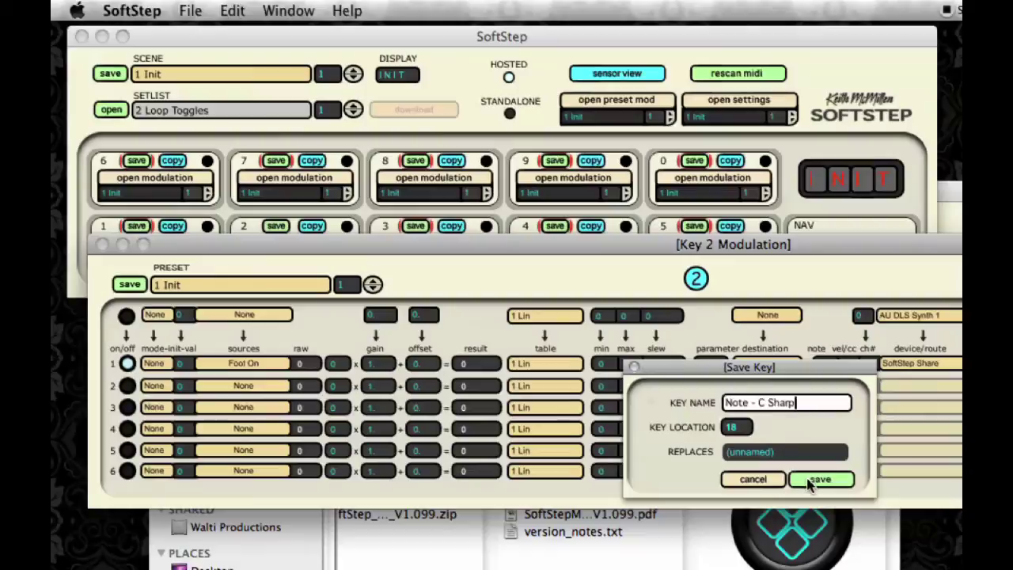
click(820, 479)
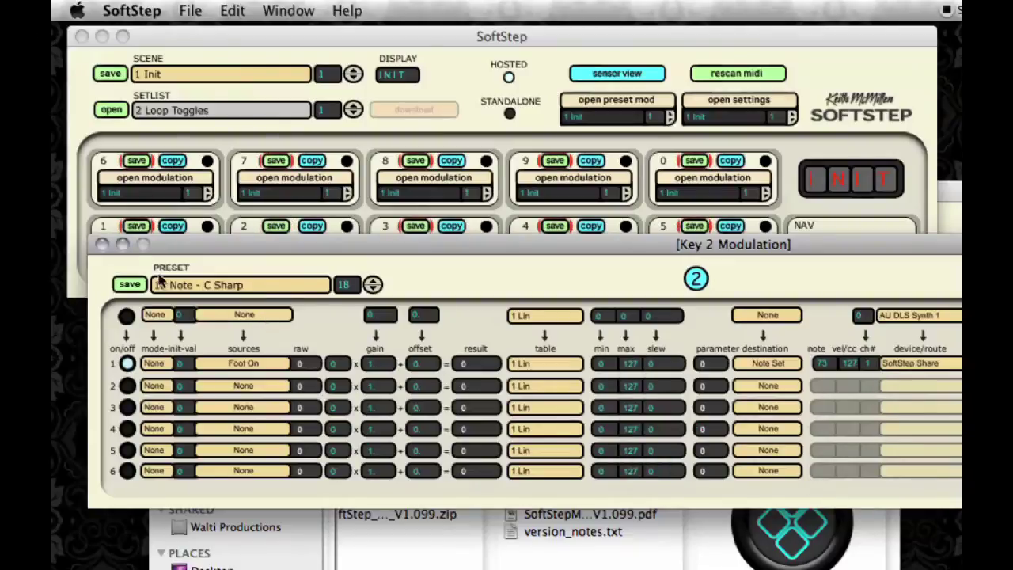
click(102, 245)
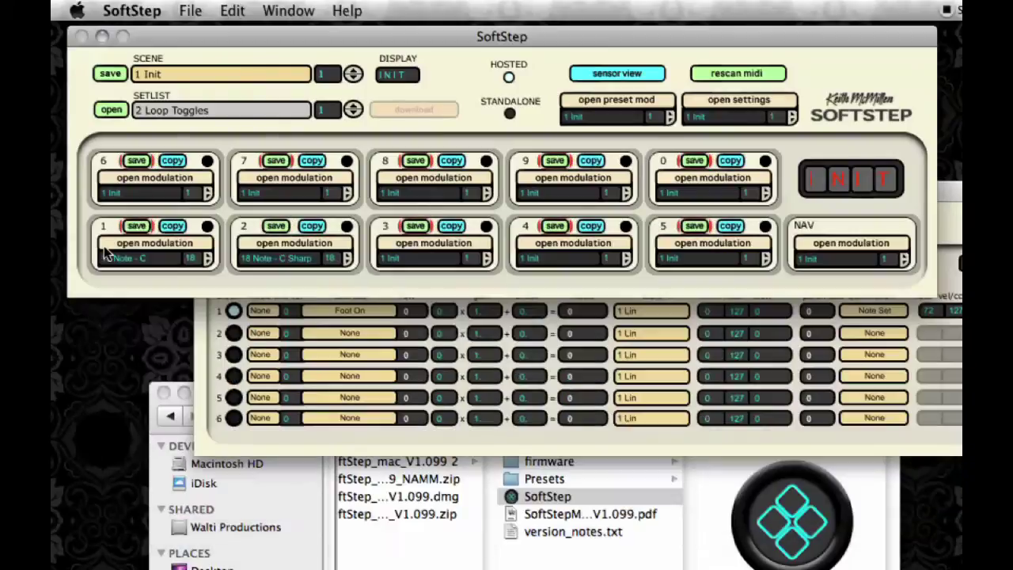
Set key 3's displayed key name to D
click(432, 241)
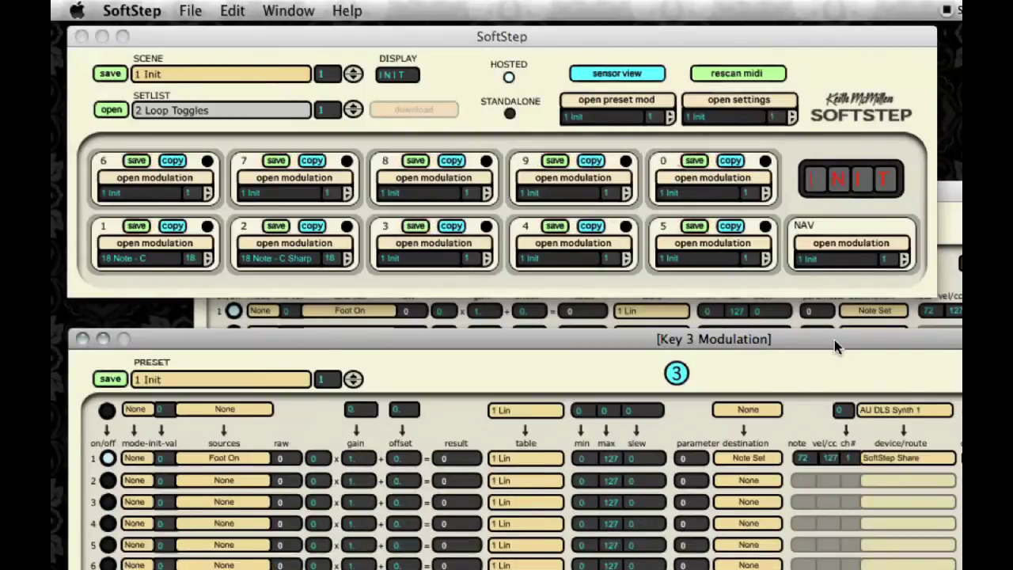
drag(834, 339, 601, 266)
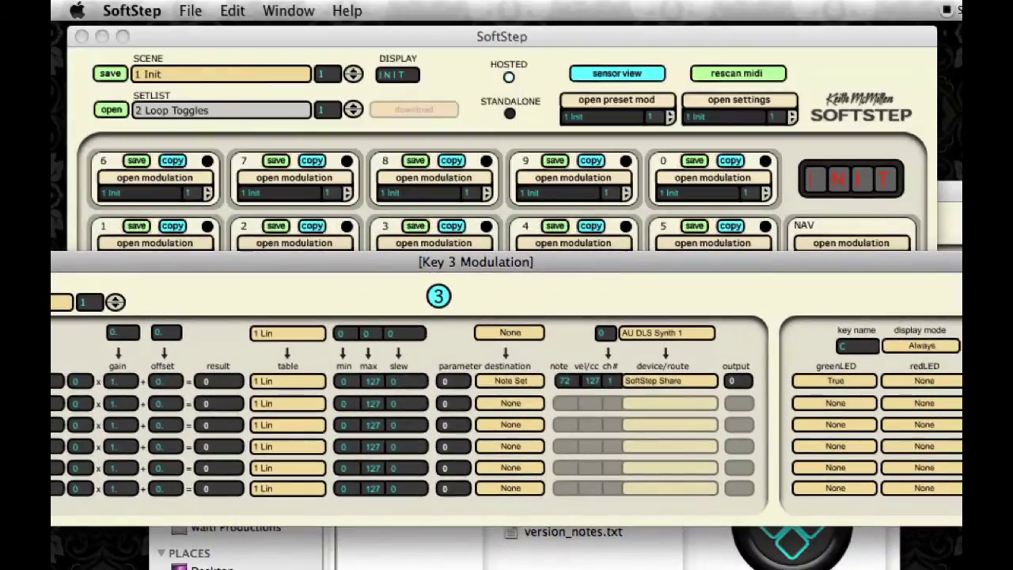
click(853, 348)
text(D)
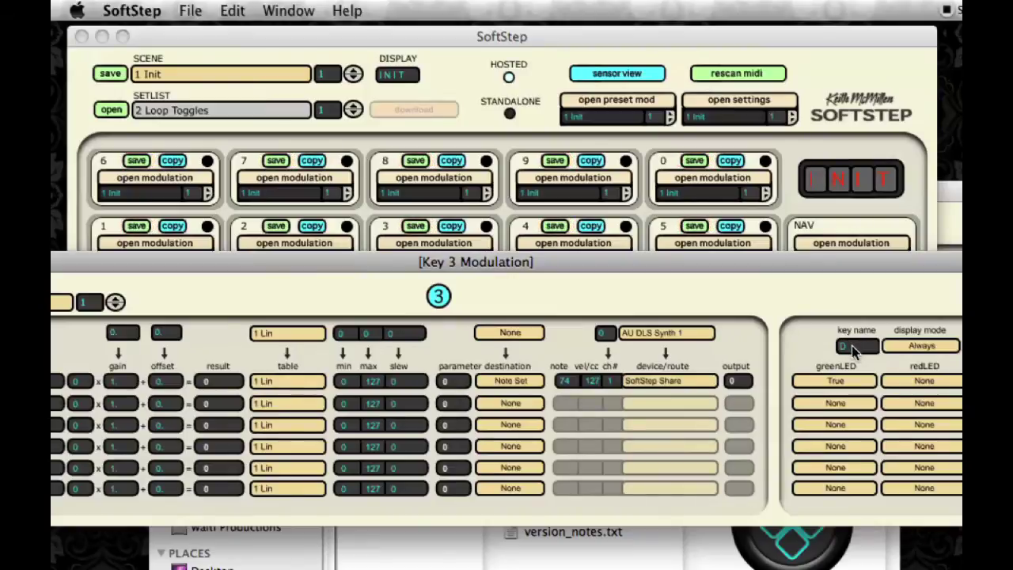
drag(601, 276, 899, 290)
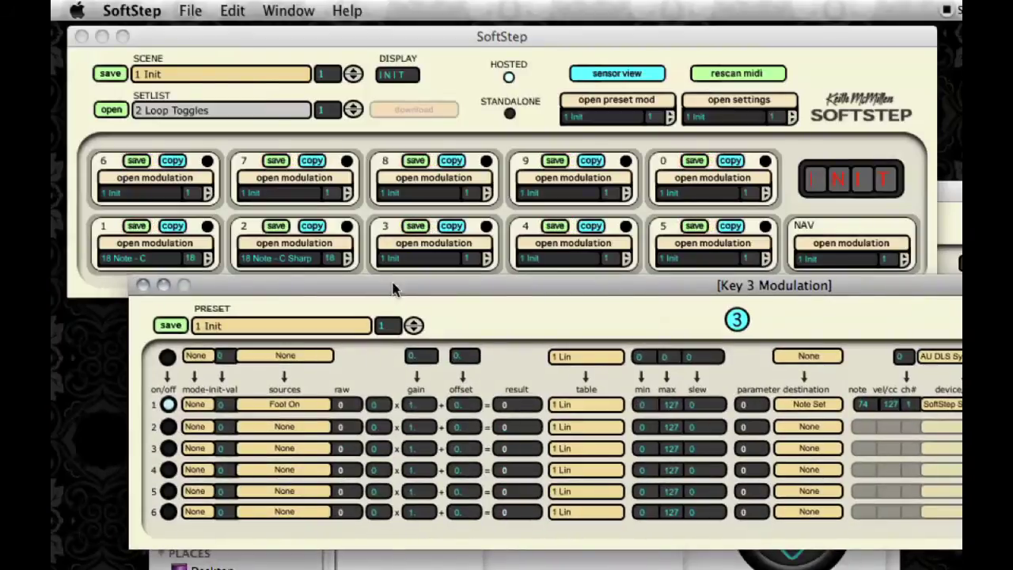
Save key 3 as preset 18 named 'Note - D' and close its modulation window
click(170, 325)
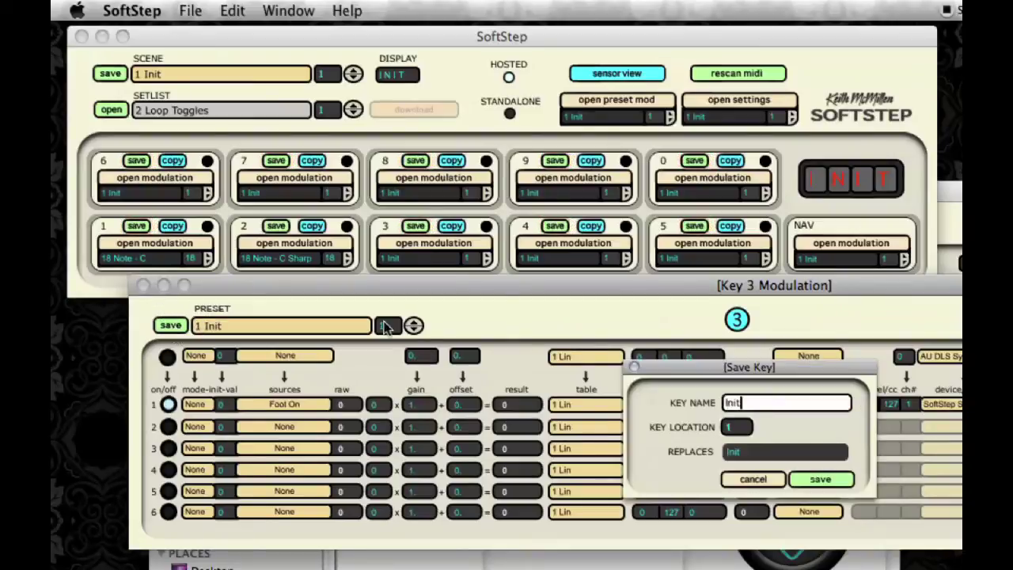
double_click(743, 404)
text(Note - D)
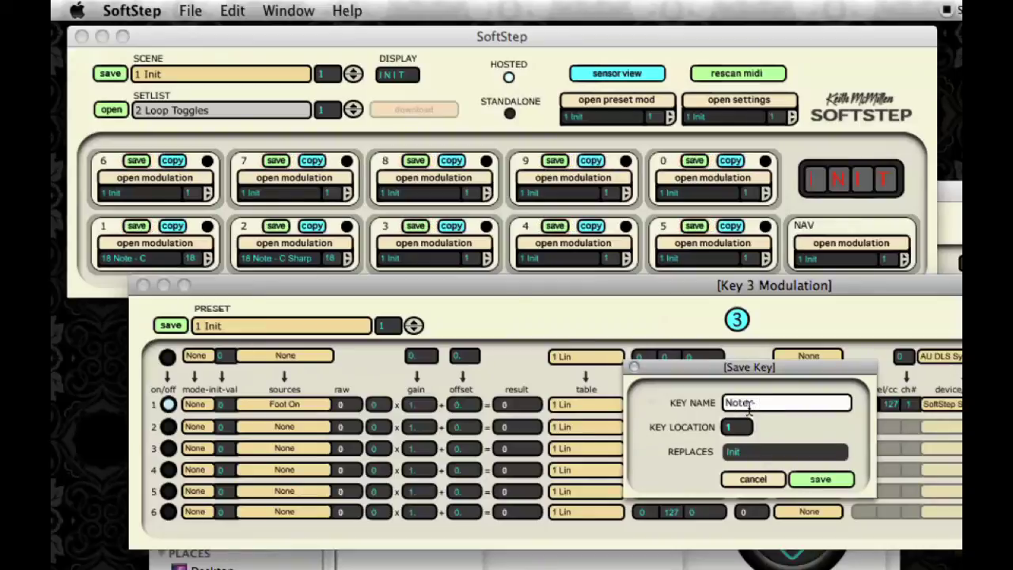
click(742, 427)
text(18)
key(Return)
click(808, 479)
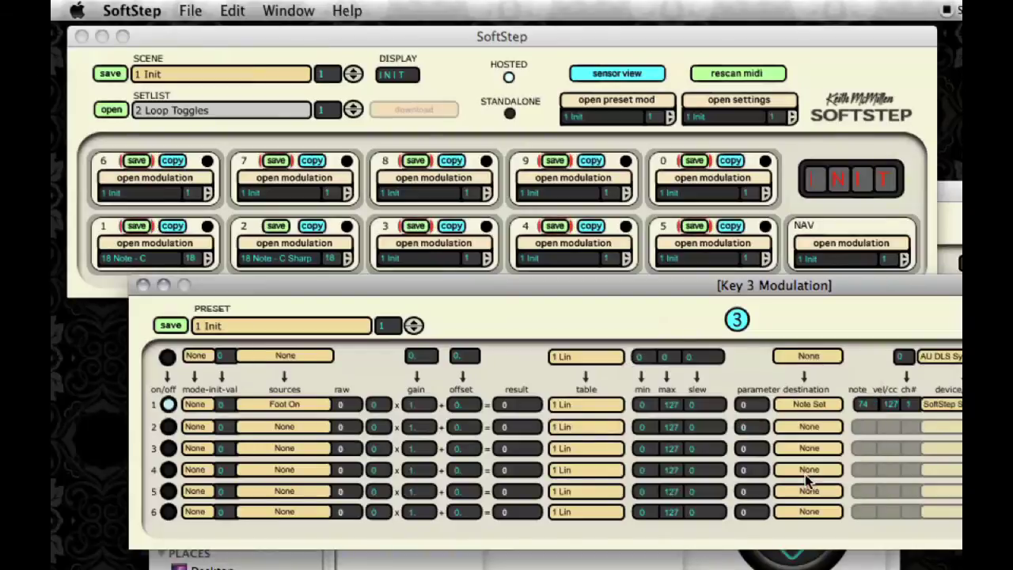
click(143, 285)
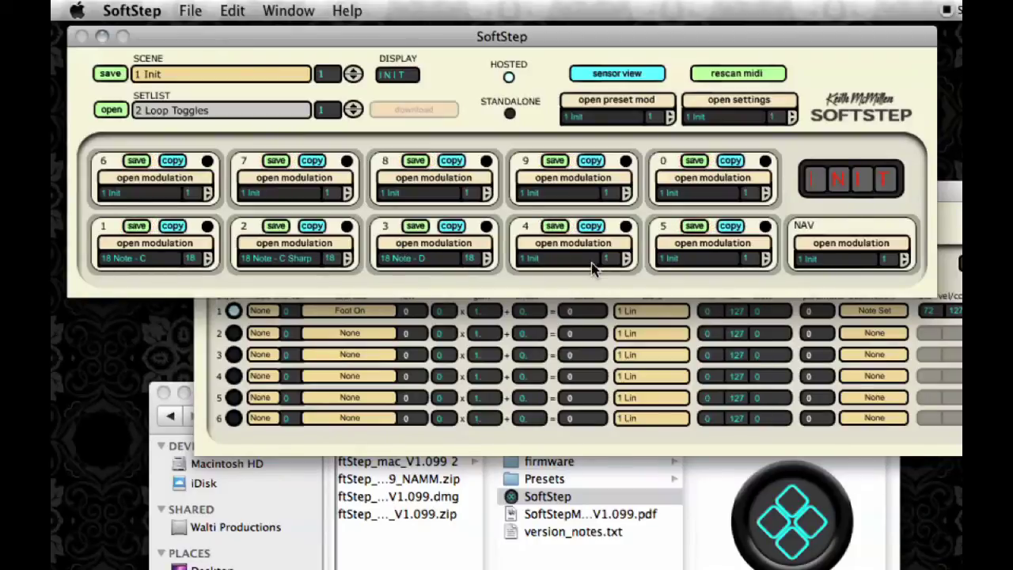
Rename the scene from Init to 'Notes - C Scale' and save it at location 18
click(118, 76)
drag(696, 365, 403, 238)
drag(454, 303, 454, 284)
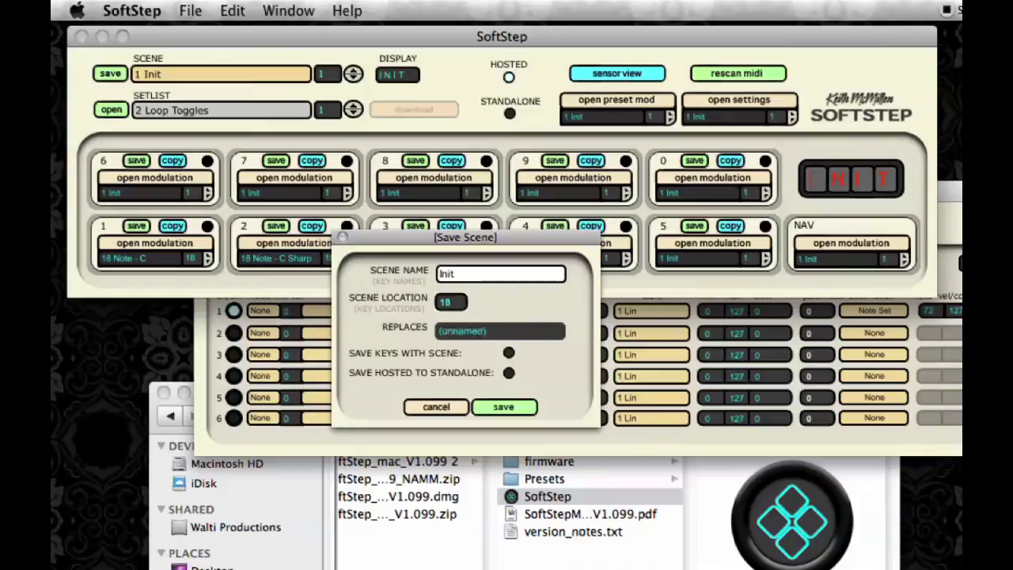
double_click(468, 275)
text(Notes - C )
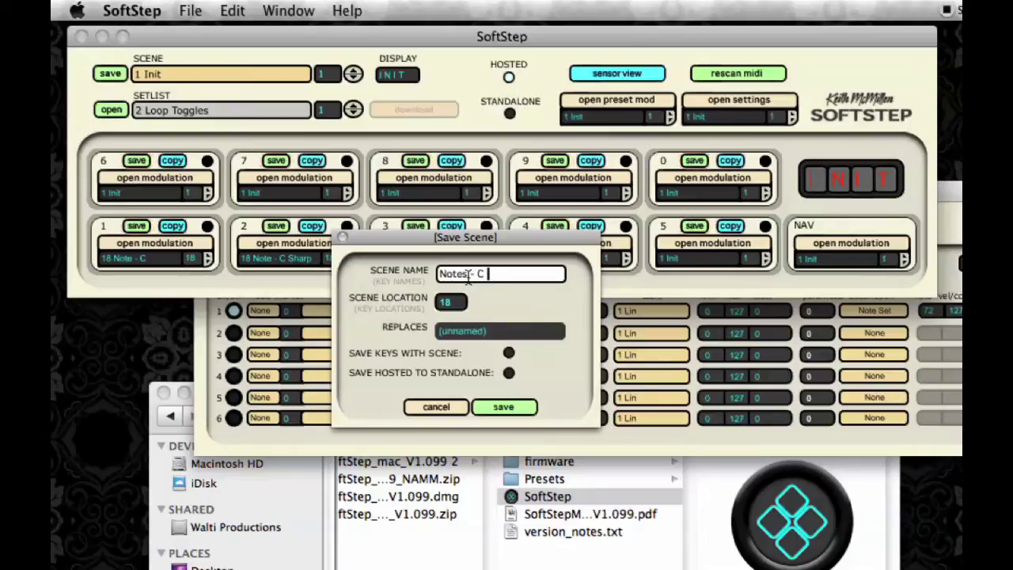
text(Scale)
click(493, 407)
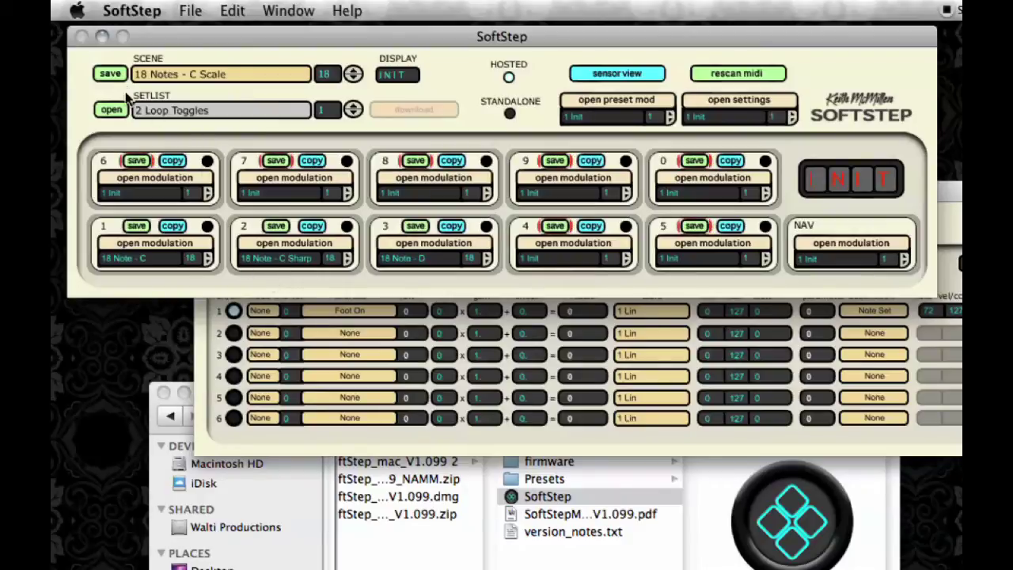
Resave scene 18 Notes - C Scale with 'Save keys with scene' turned on
click(110, 74)
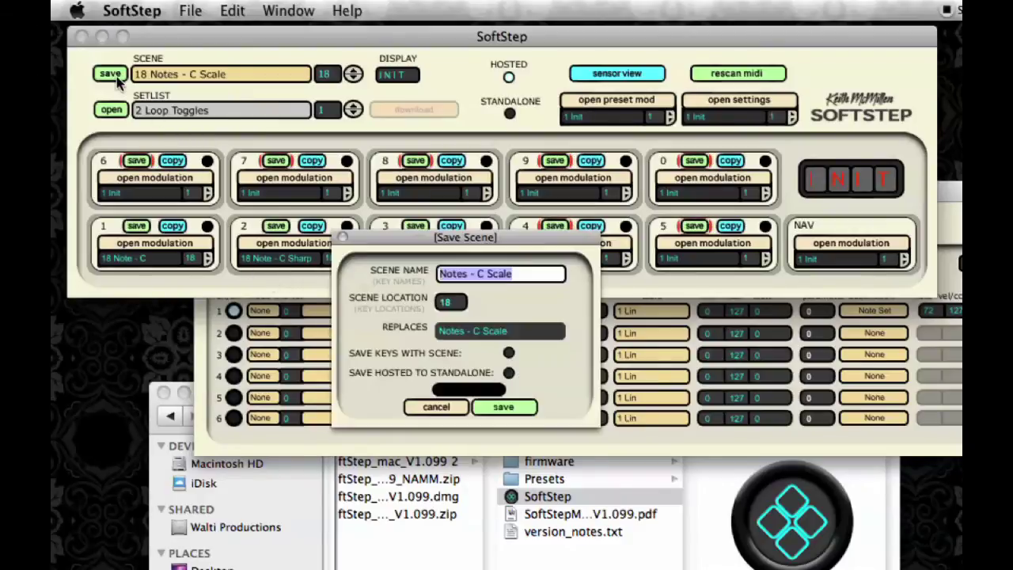
click(508, 353)
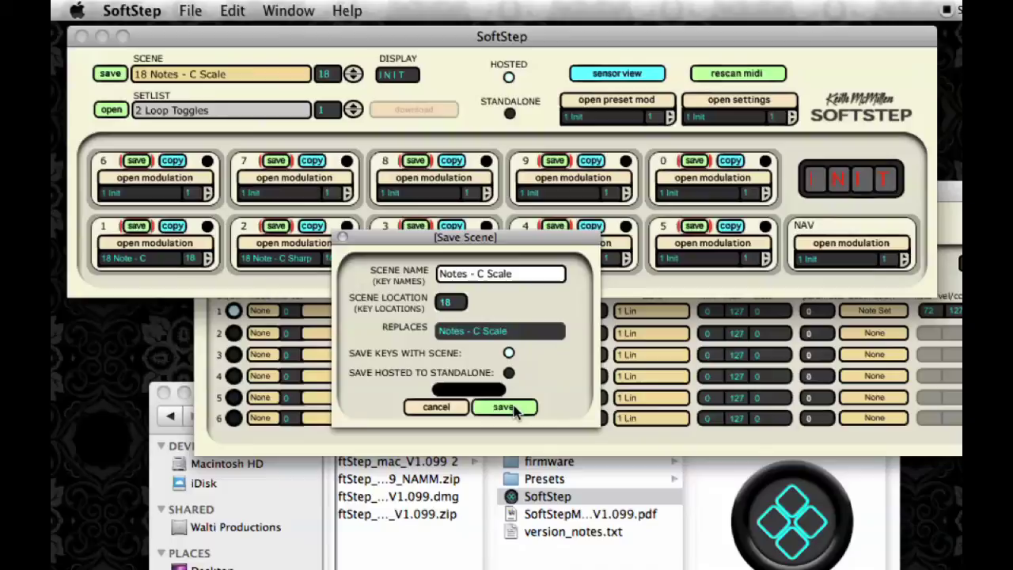
click(506, 407)
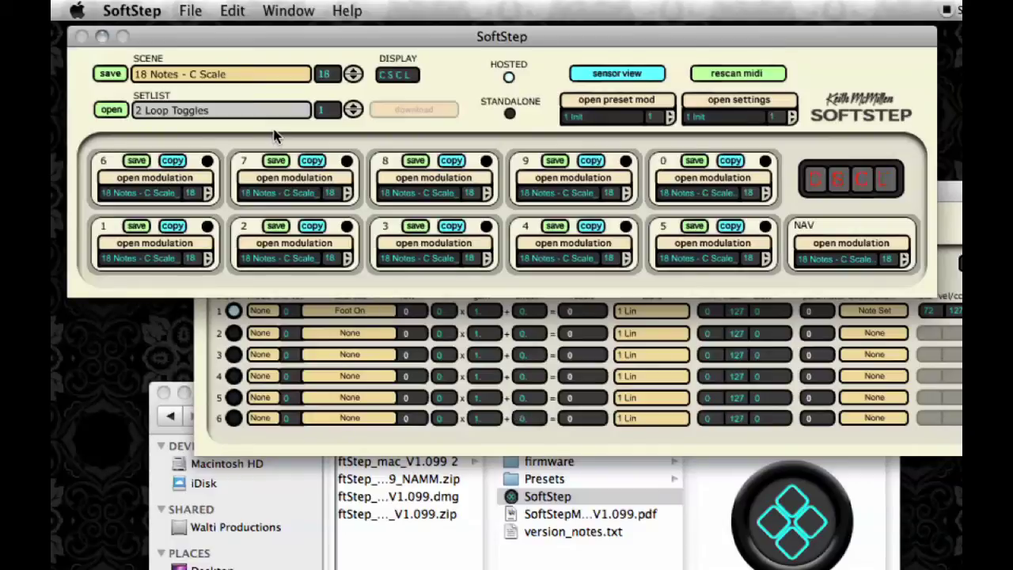
Load the 2 Loop Toggles scene, then reload scene 18 Notes - C Scale
click(244, 77)
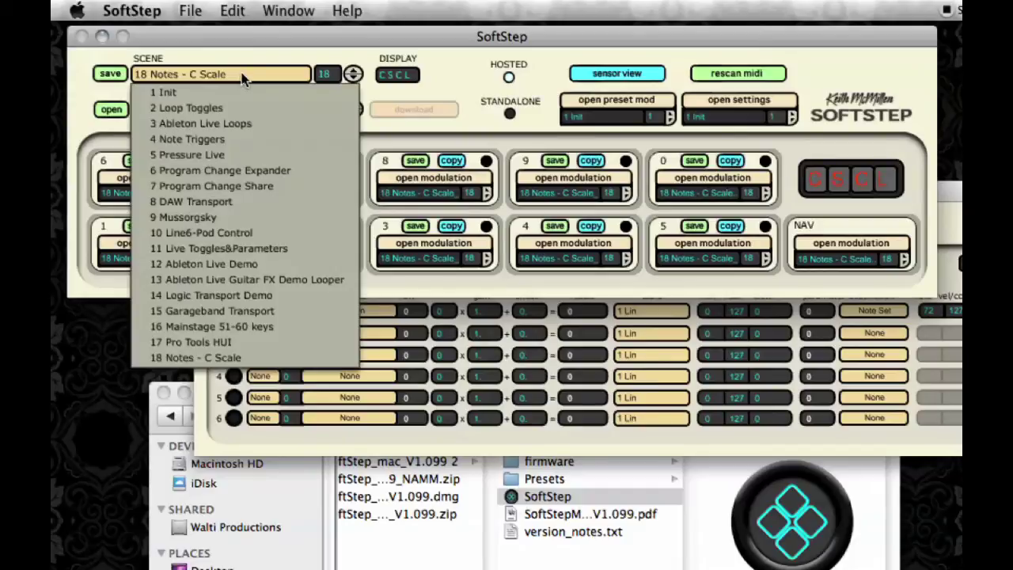
click(202, 107)
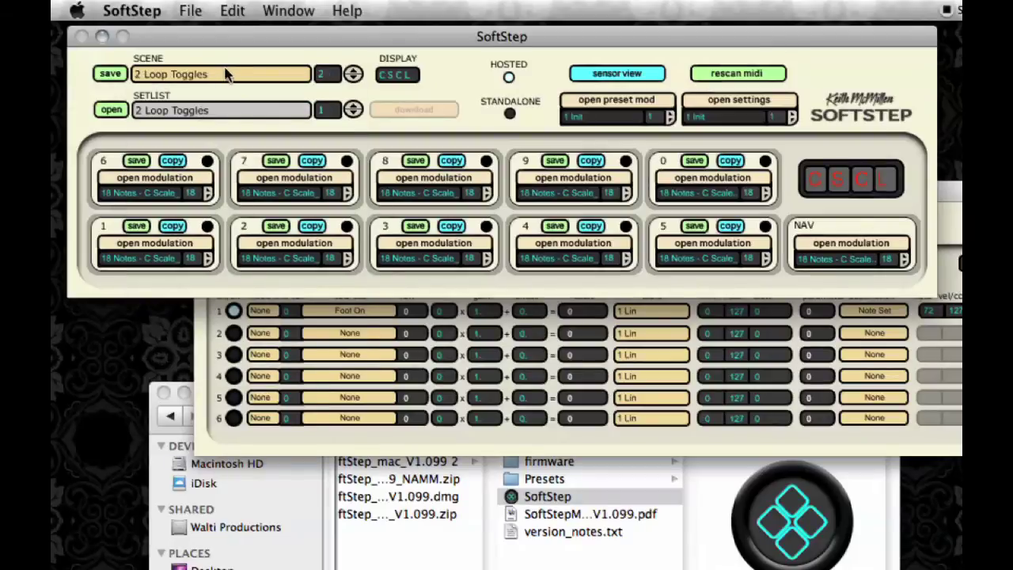
click(228, 73)
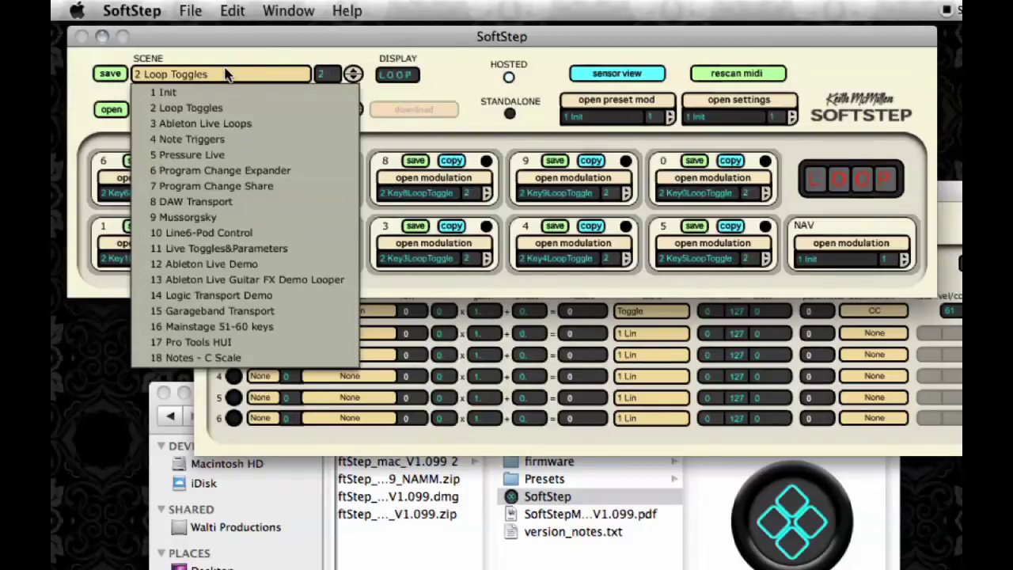
click(185, 358)
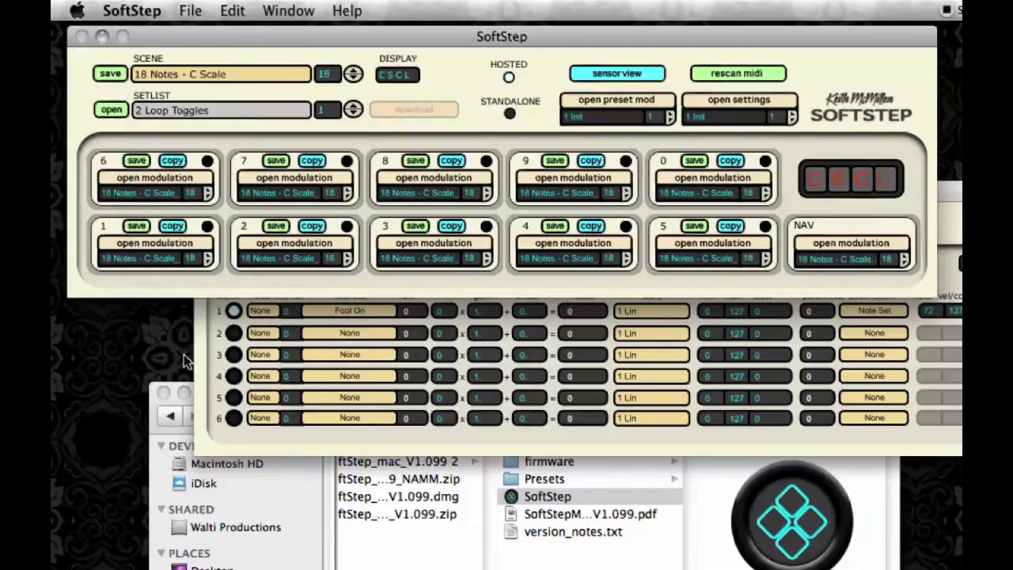
In key 1's modulation, step the preset to 1 Init and back to 18 Notes - C Scale_1
click(244, 447)
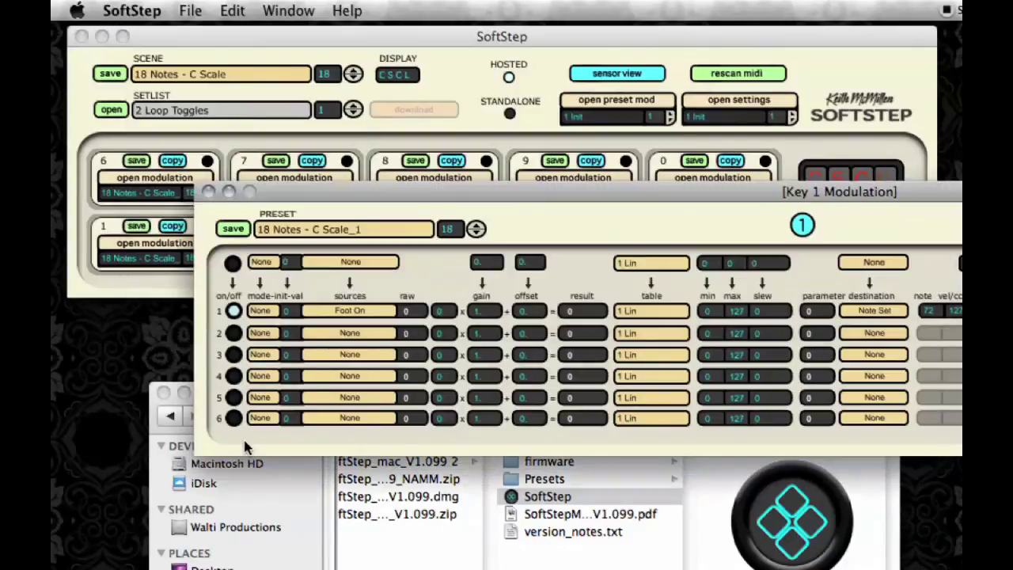
drag(457, 204, 354, 304)
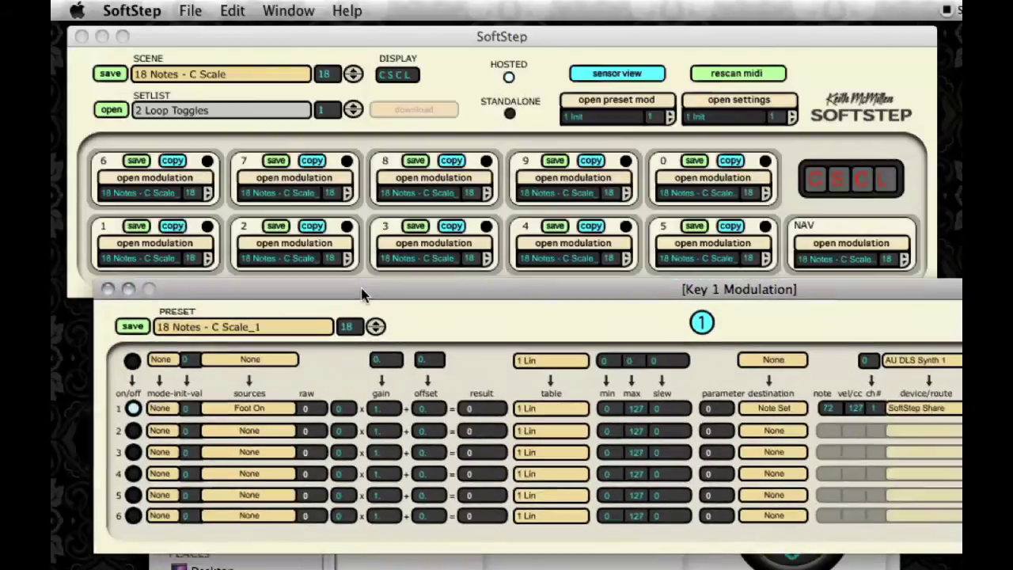
click(373, 331)
click(374, 333)
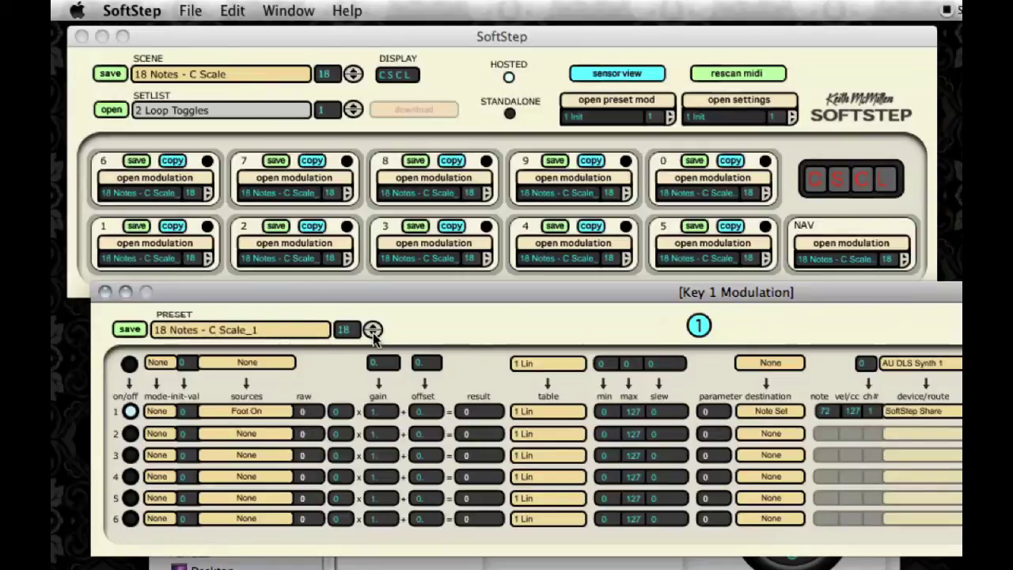
Close the Key 1 Modulation window to return to the main overview
click(105, 292)
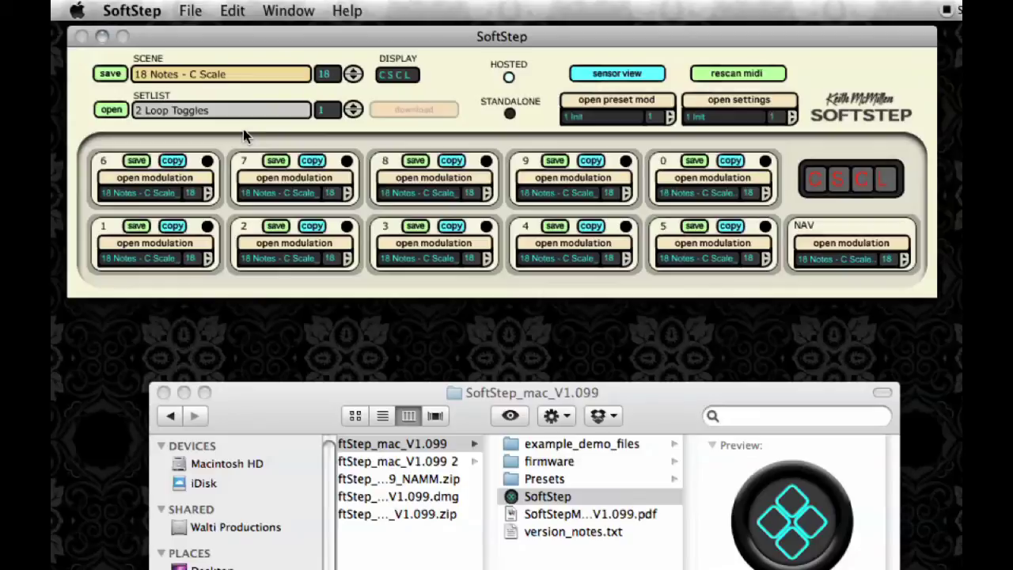
Save the scene to standalone slot 23 with 'Save hosted to standalone' enabled
click(111, 75)
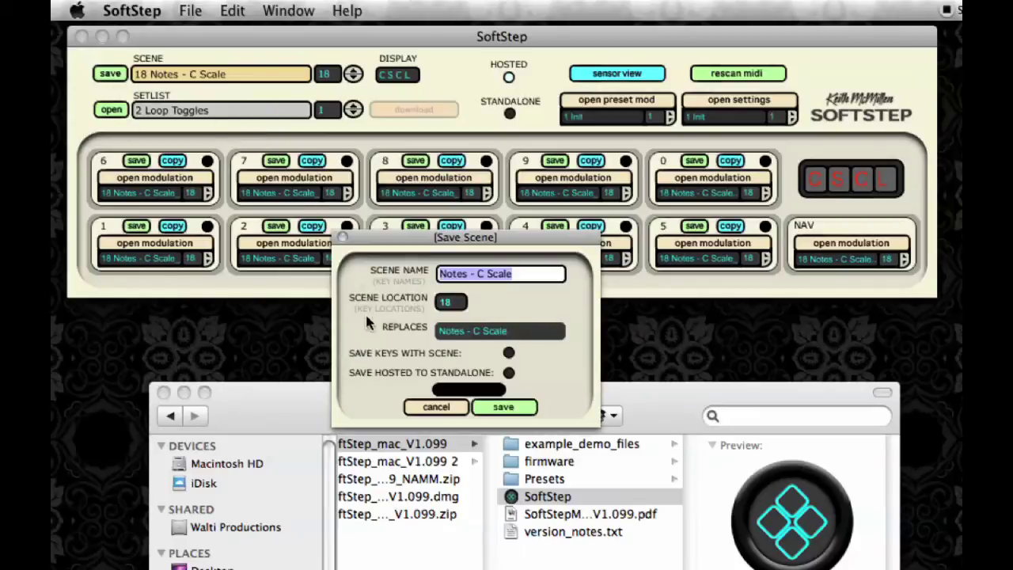
click(508, 373)
click(509, 375)
click(509, 373)
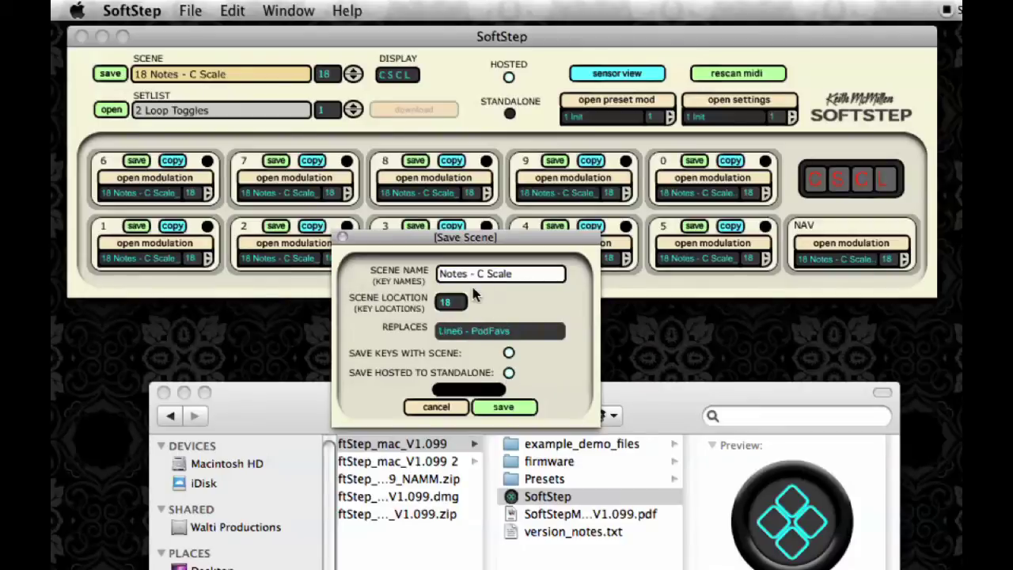
click(451, 306)
mouse_move(451, 305)
mouse_down()
mouse_move(451, 324)
mouse_move(451, 289)
mouse_up()
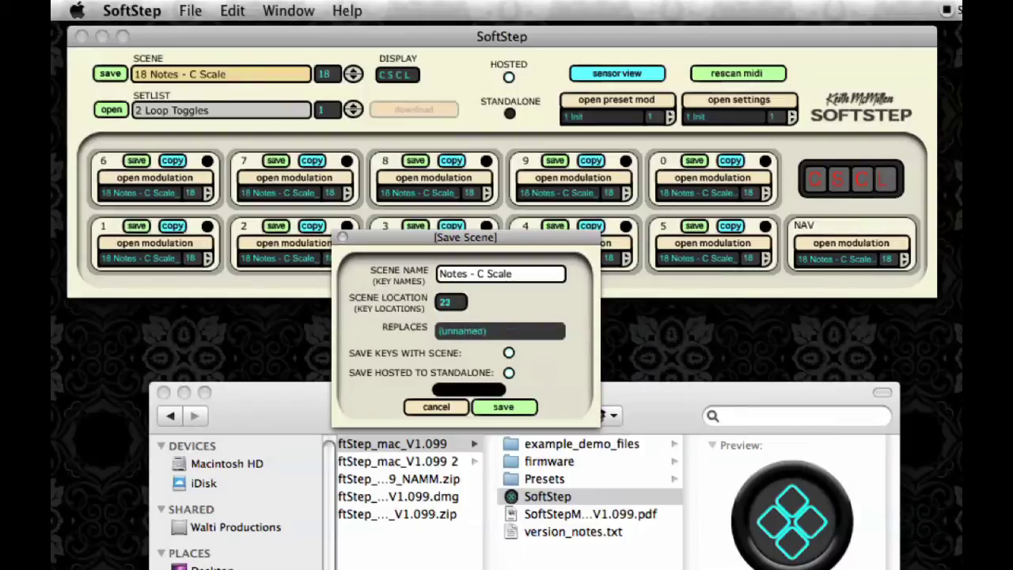
click(502, 407)
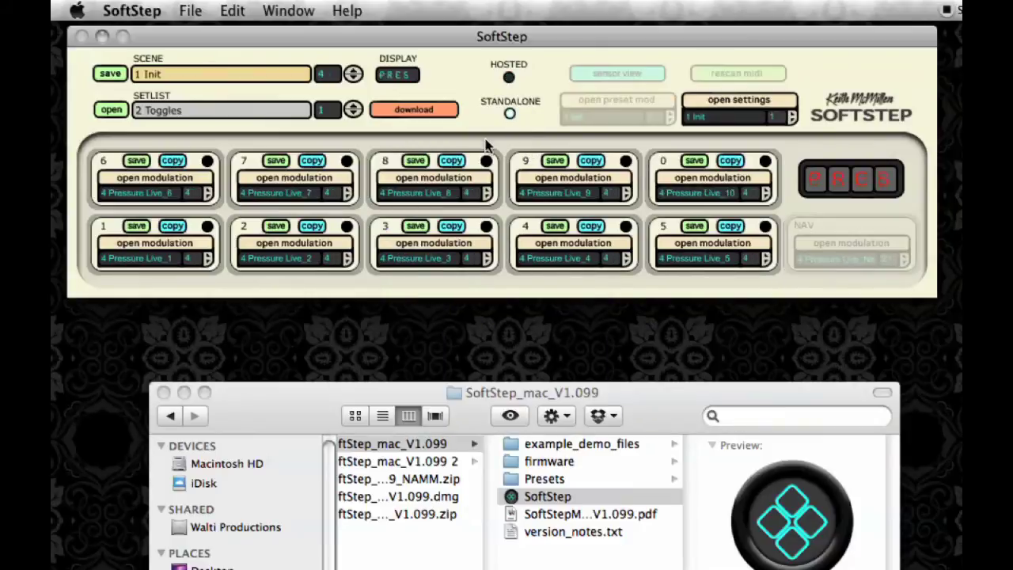
Load standalone scene 23 Notes - C Scale and check pad 6's preset list unchanged
click(258, 75)
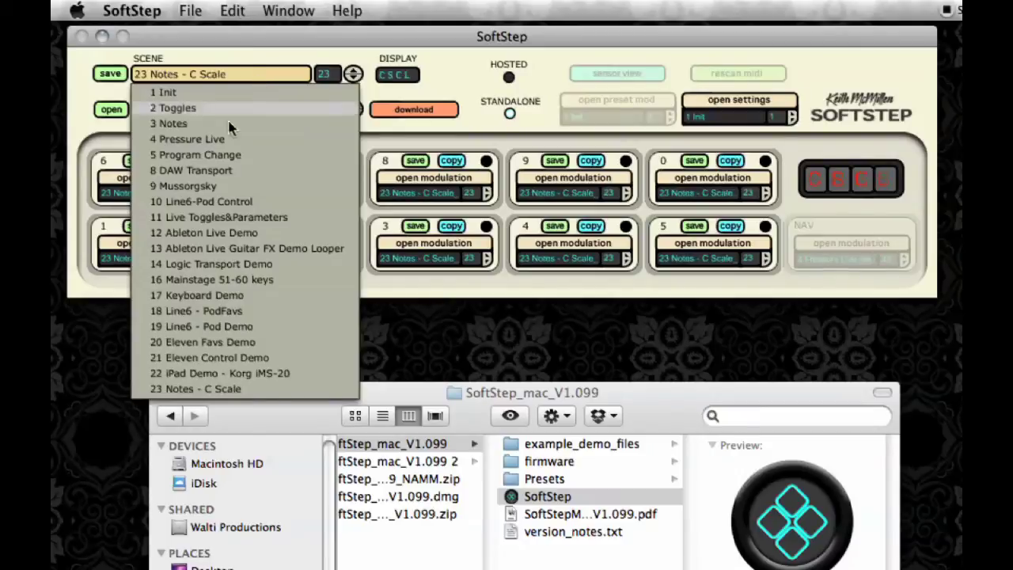
click(175, 389)
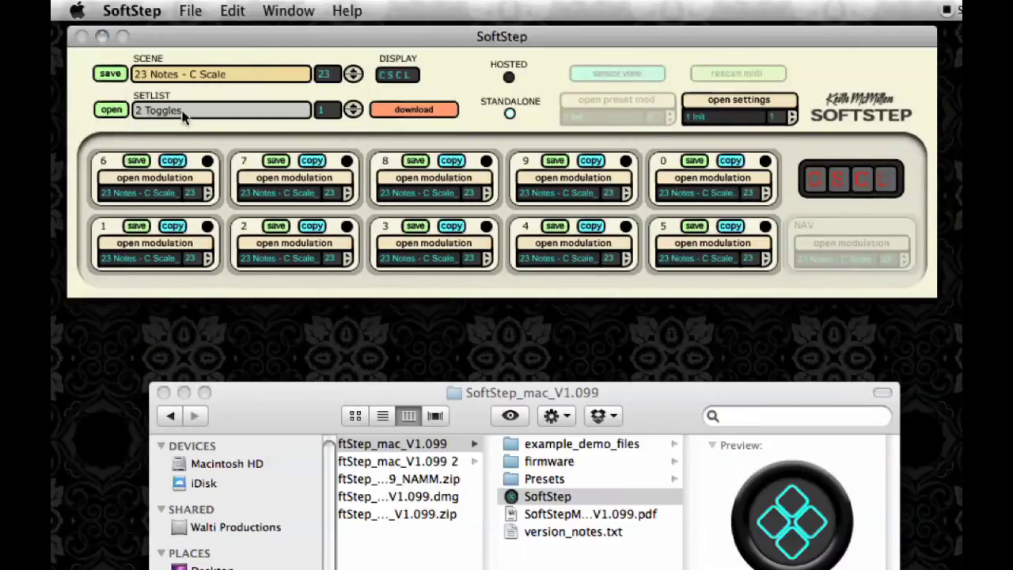
click(157, 191)
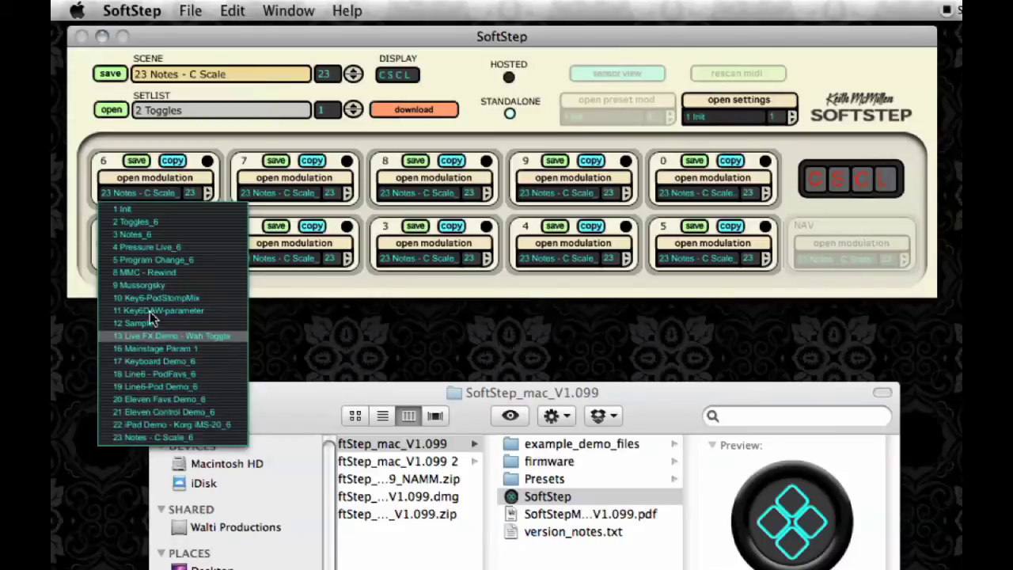
click(183, 144)
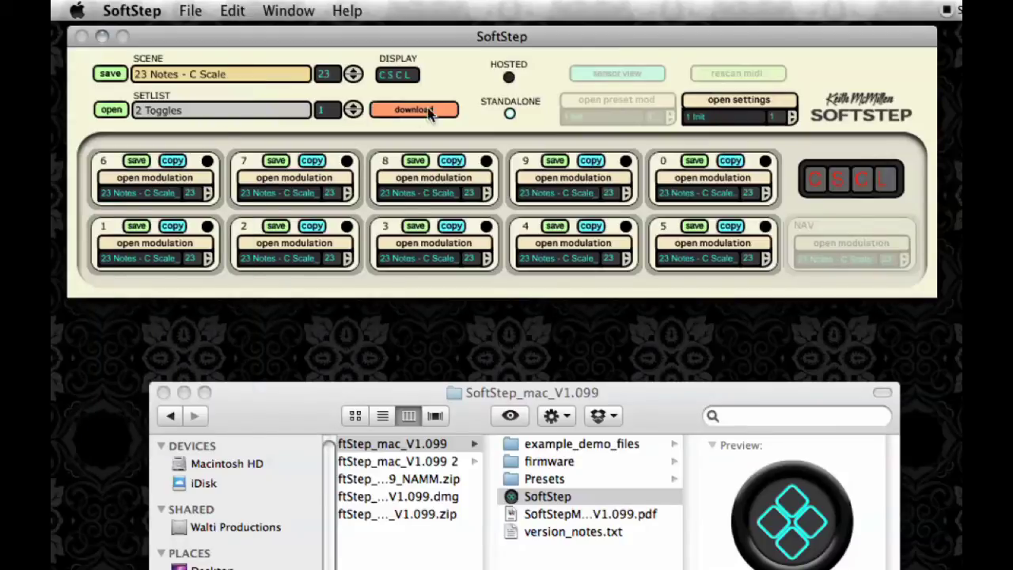
Switch to hosted mode, set key 1's row 1 source to Wait Trig Latch, and save the key preset
click(509, 78)
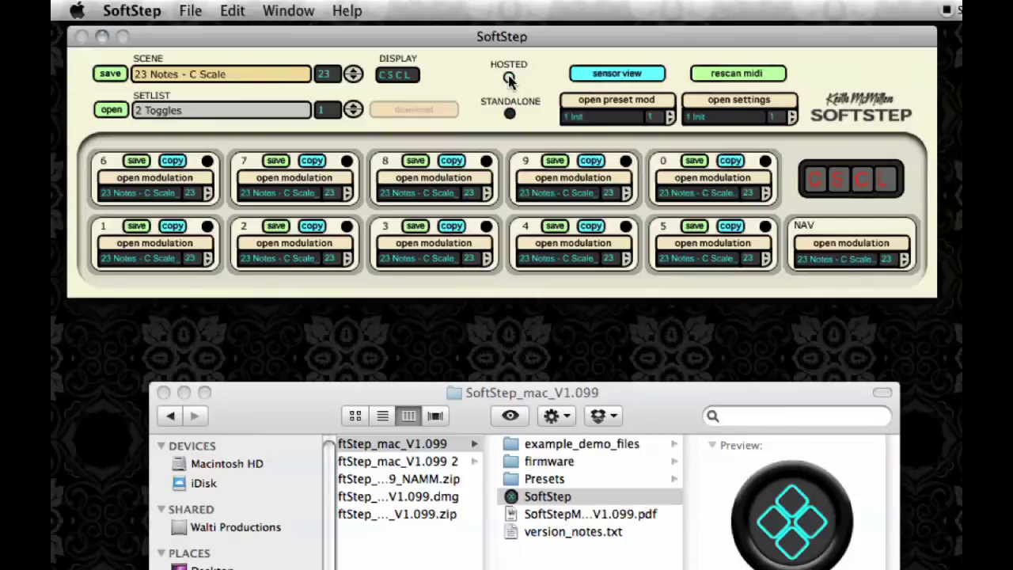
click(160, 248)
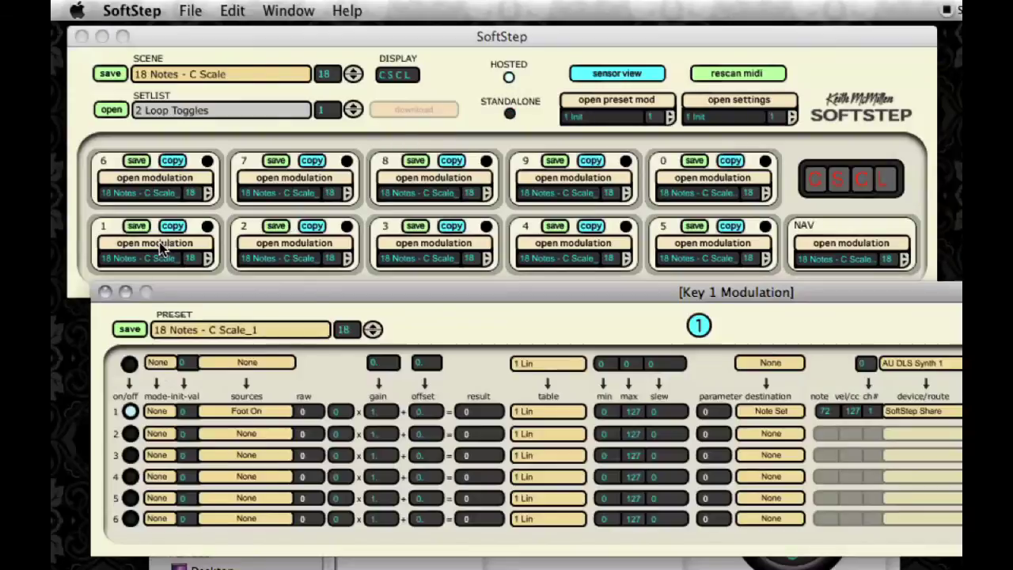
click(220, 413)
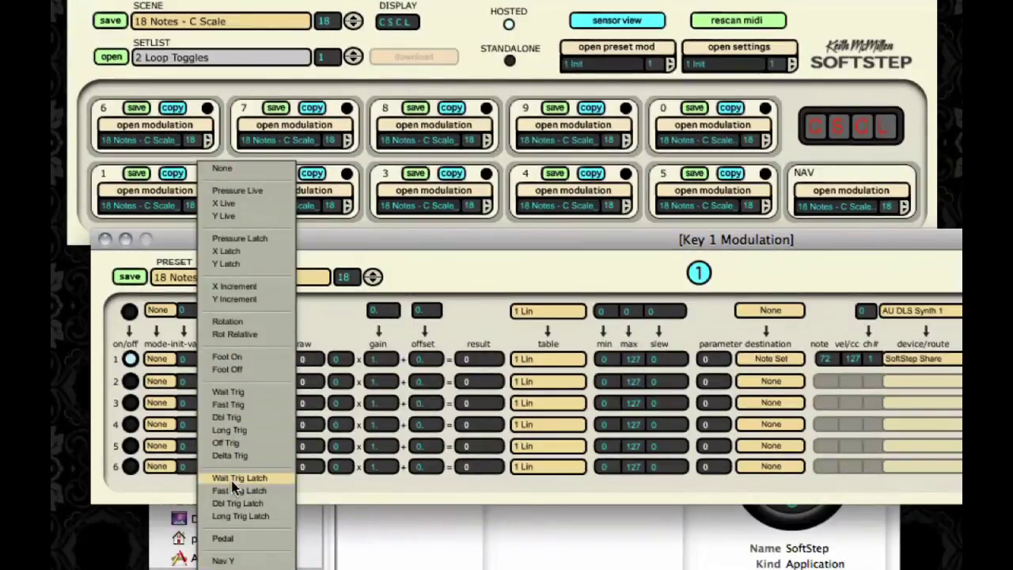
click(237, 478)
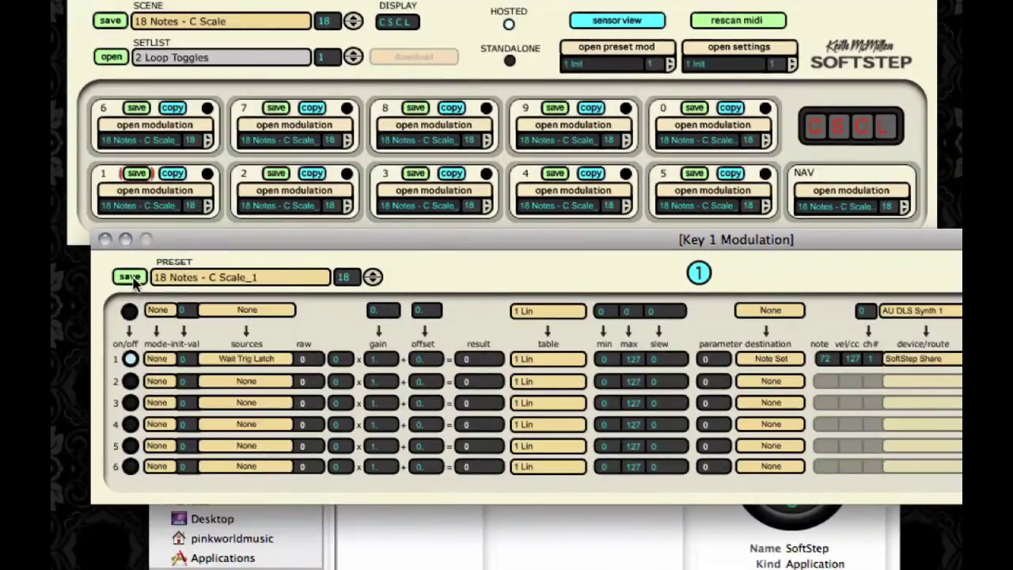
click(131, 278)
click(358, 302)
click(104, 239)
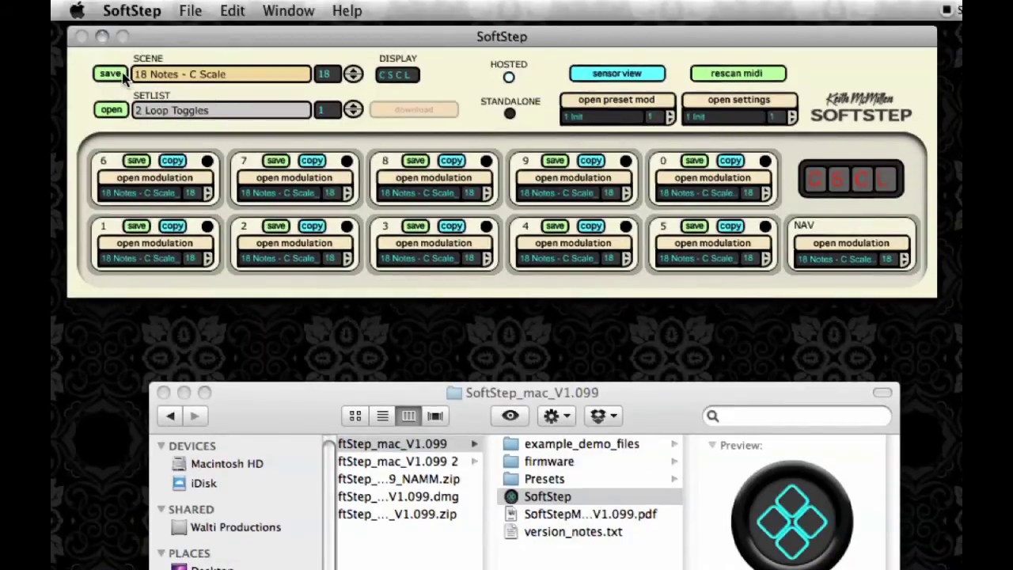
Save the scene to location 23 with both the keys and hosted-to-standalone options off
click(110, 21)
click(509, 374)
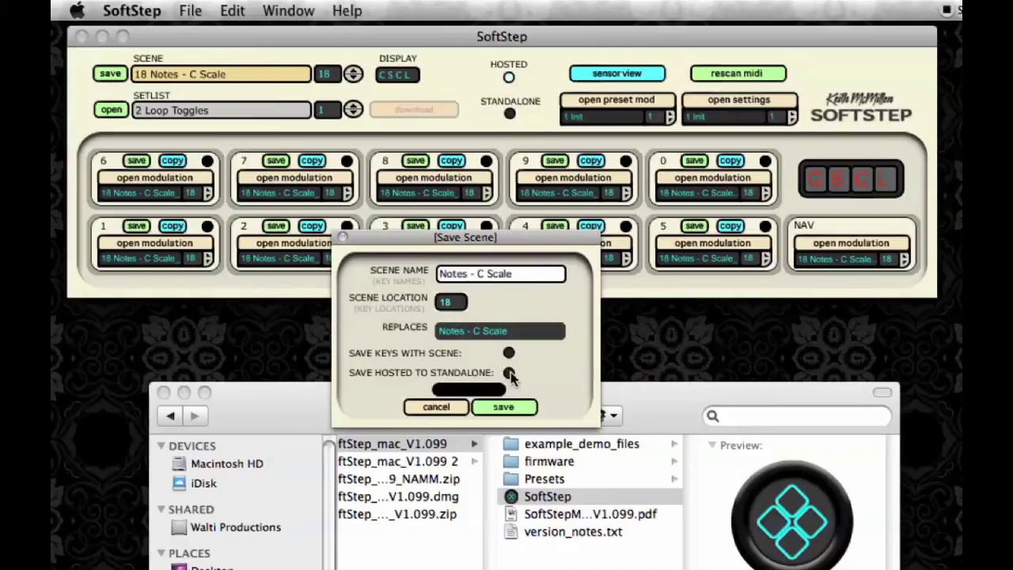
click(510, 373)
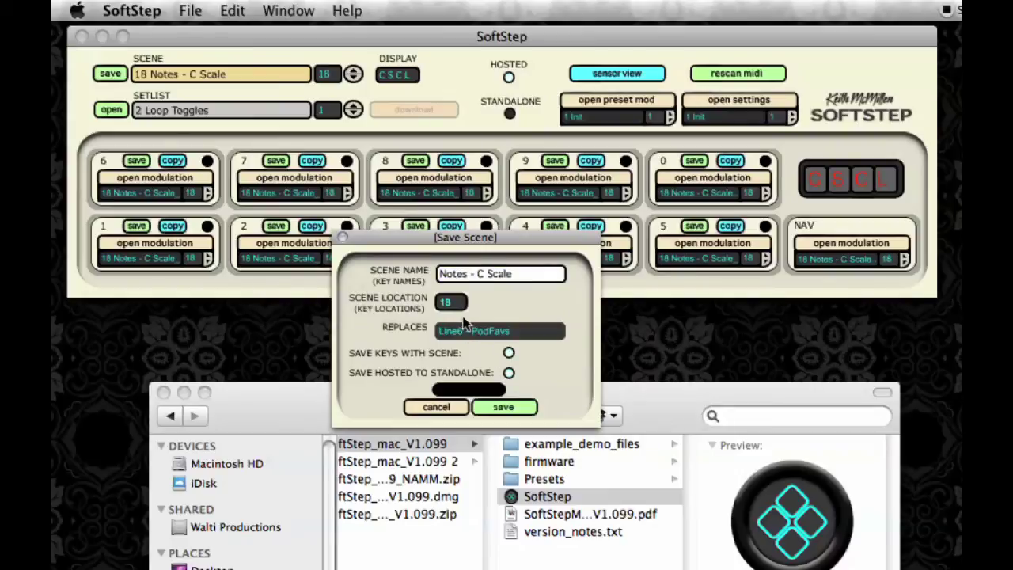
drag(447, 301, 448, 292)
click(498, 407)
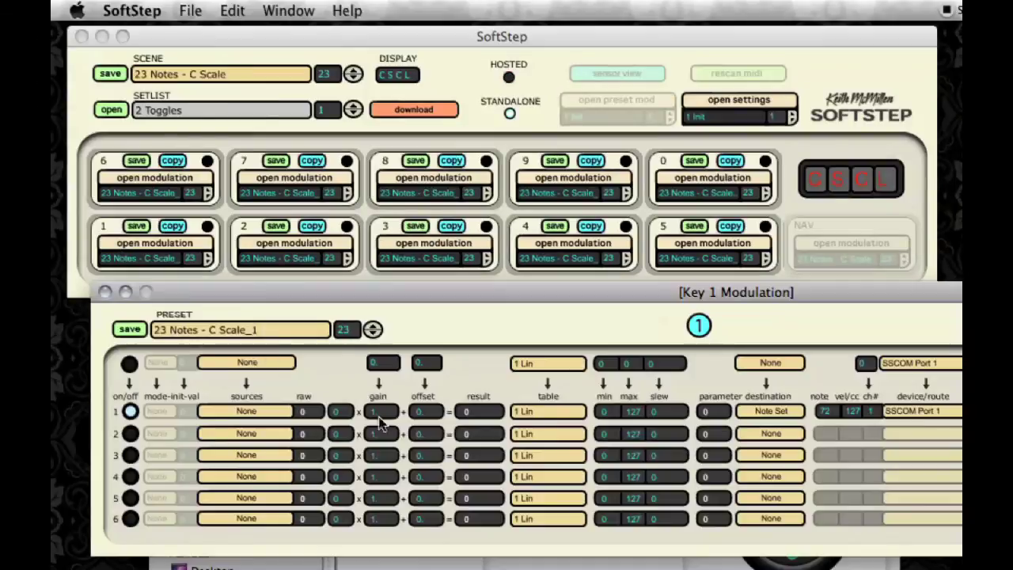
Set key 1's row 1 source to Foot On, save its preset at 23, and close the window
click(261, 417)
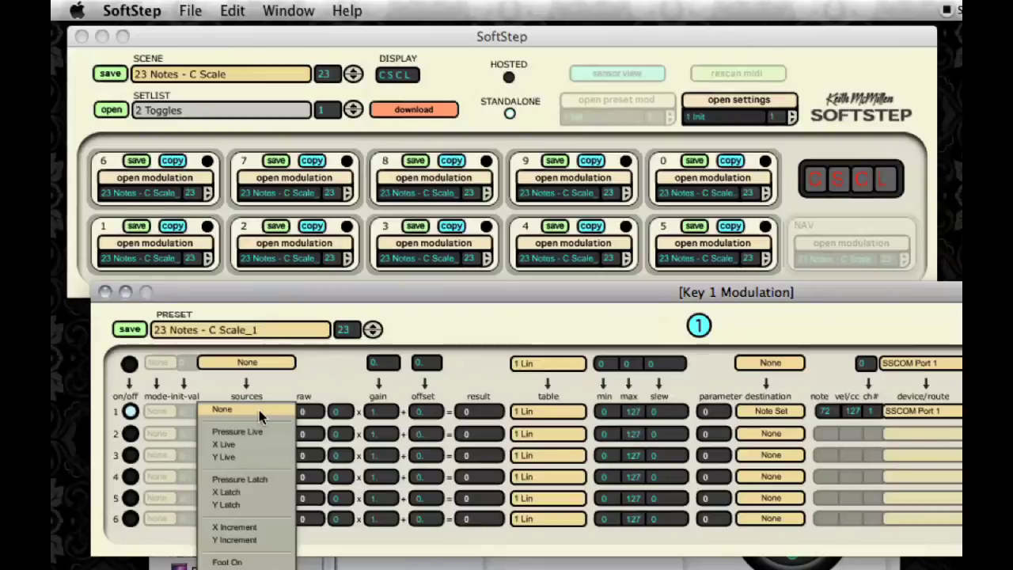
click(227, 560)
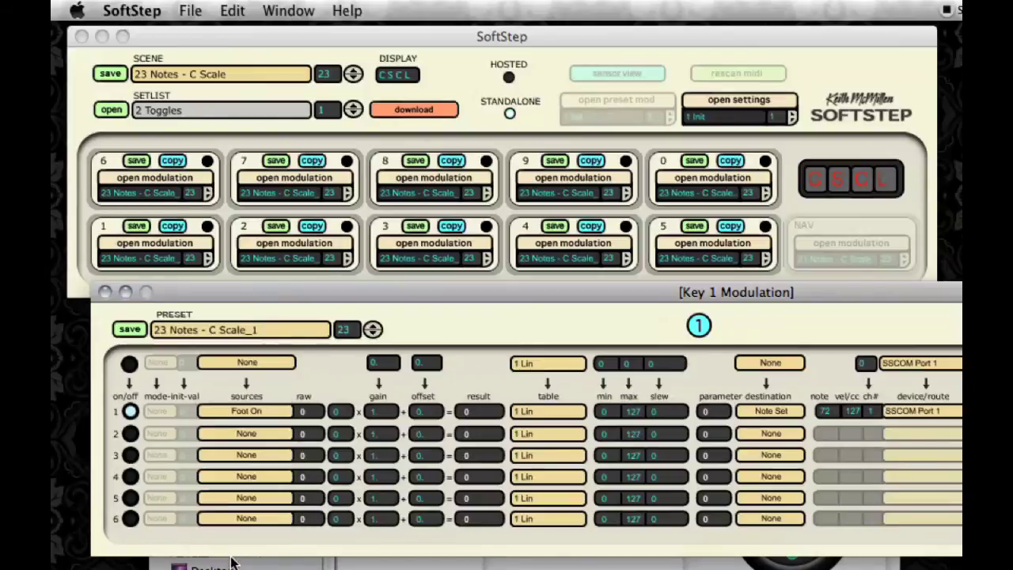
click(129, 329)
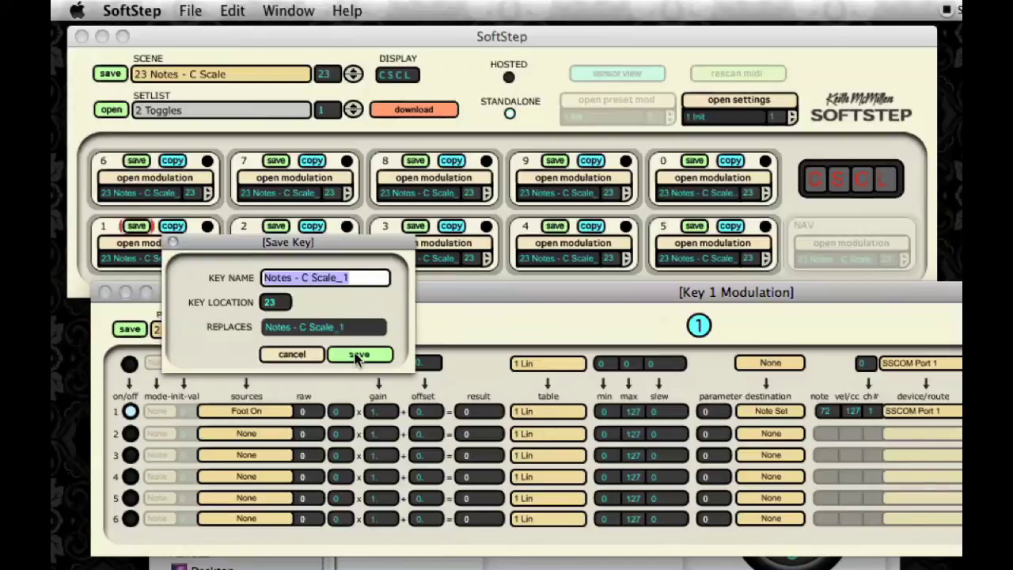
click(356, 356)
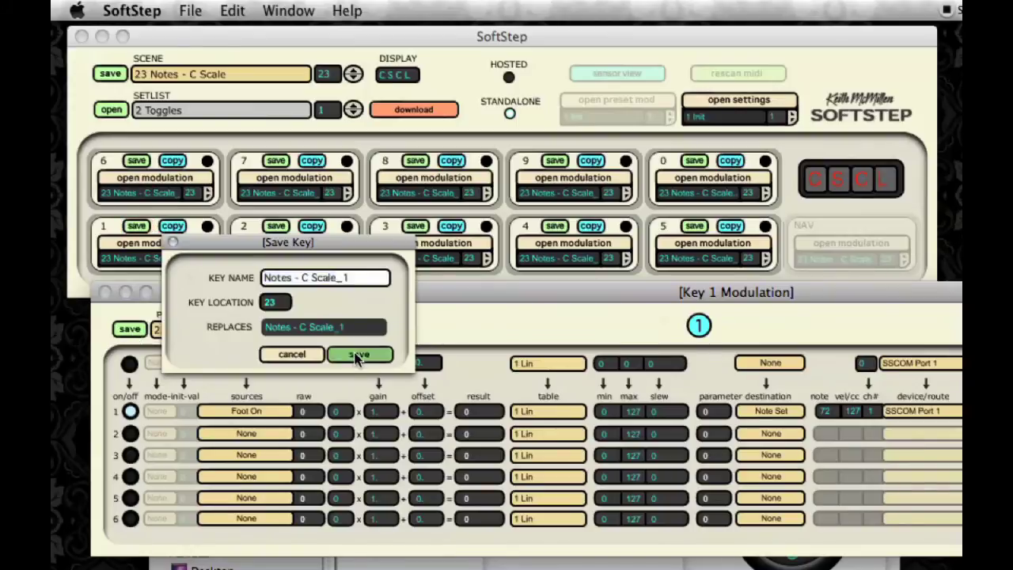
click(105, 293)
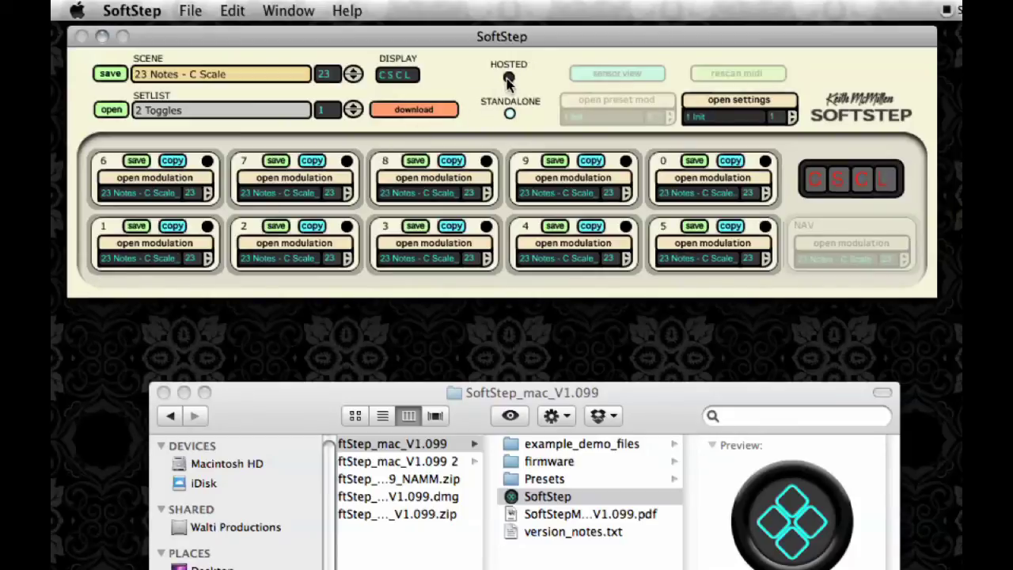
Switch SoftStep from Standalone to Hosted mode, then close the Key 1 Modulation window
click(155, 243)
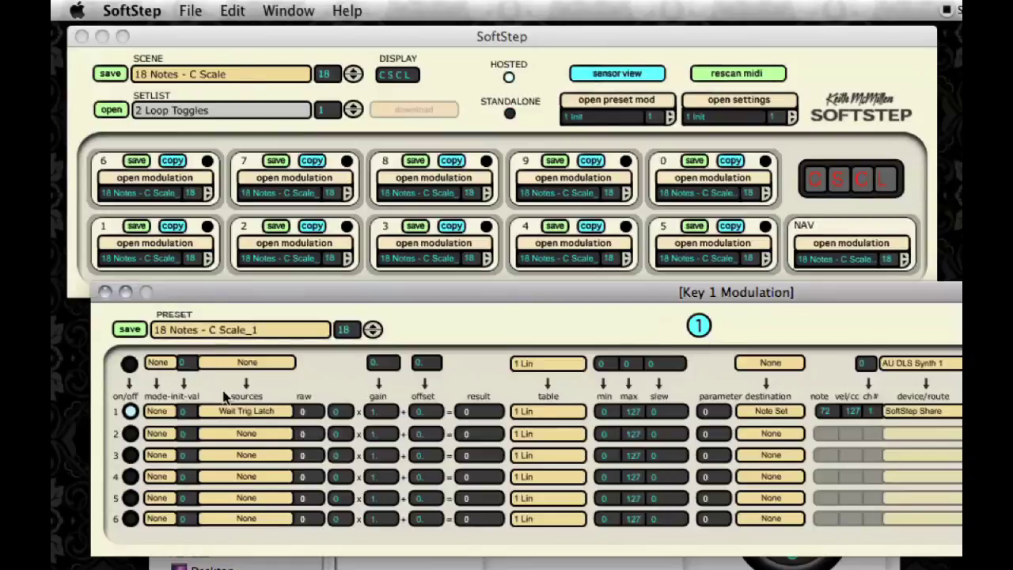
click(510, 115)
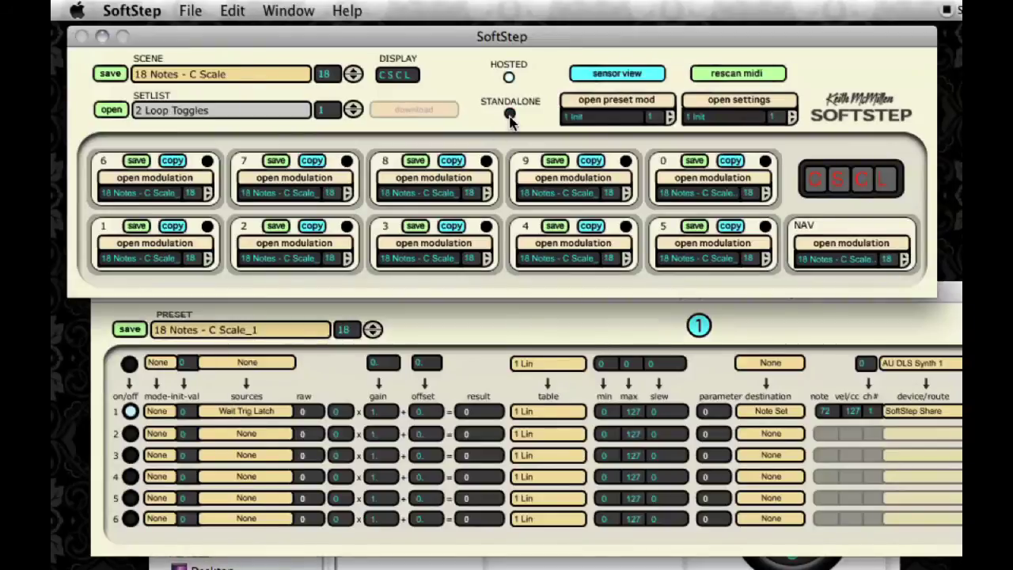
click(510, 115)
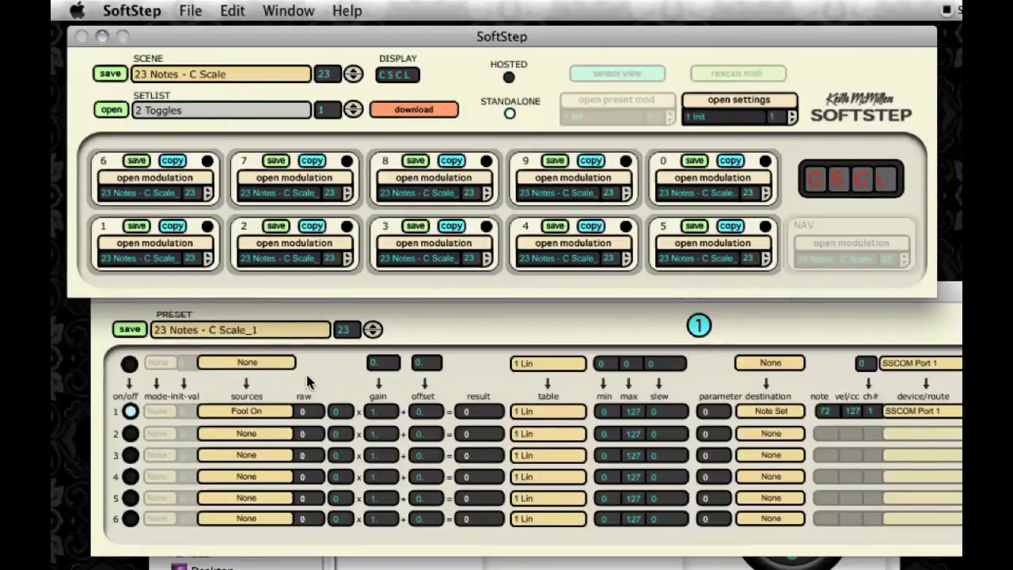
click(117, 316)
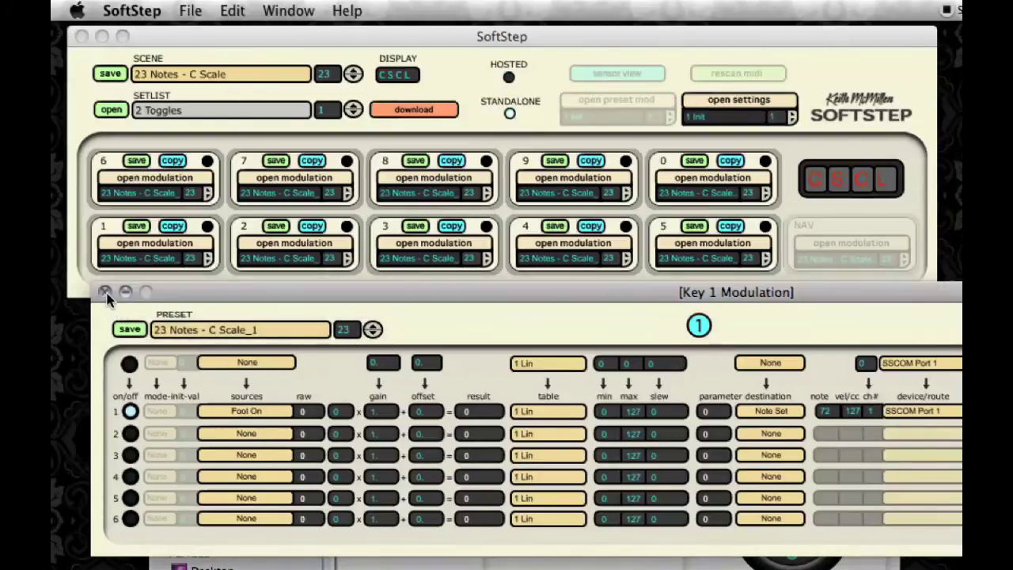
click(105, 292)
In the set list, turn off entries 2–4 and set entry 1 to 23 Notes - C Scale
click(111, 110)
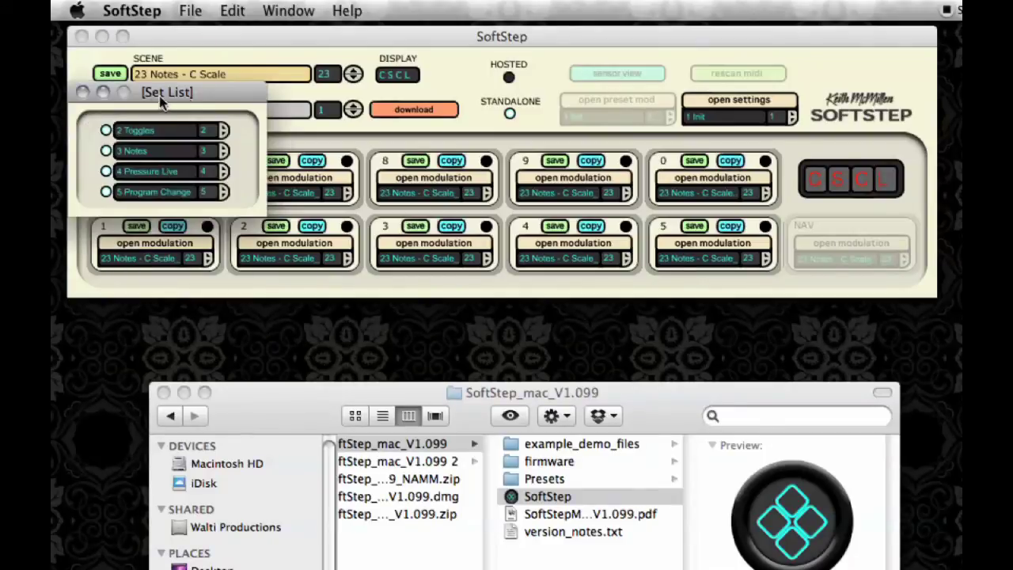
click(106, 150)
click(106, 171)
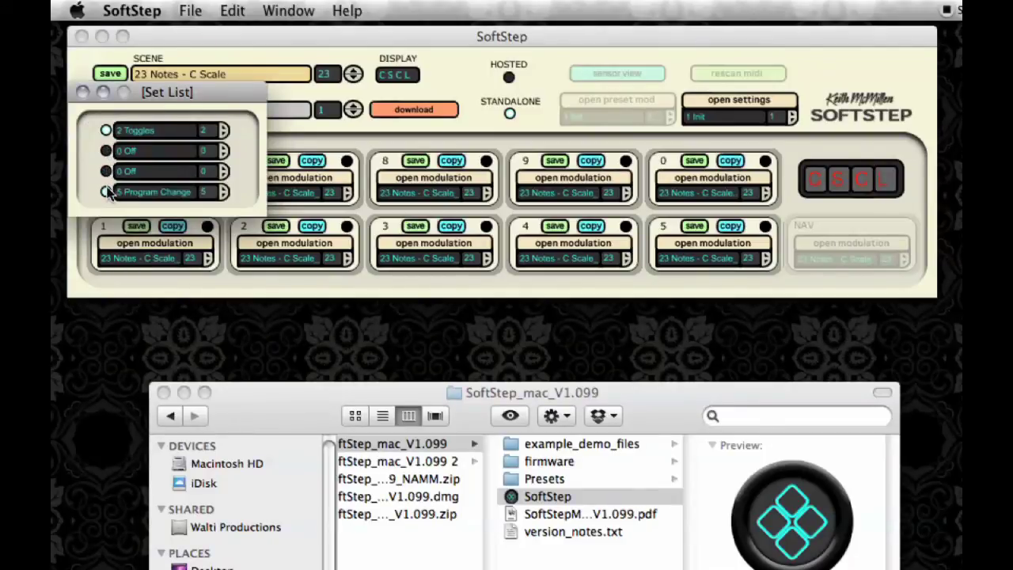
click(106, 191)
click(136, 130)
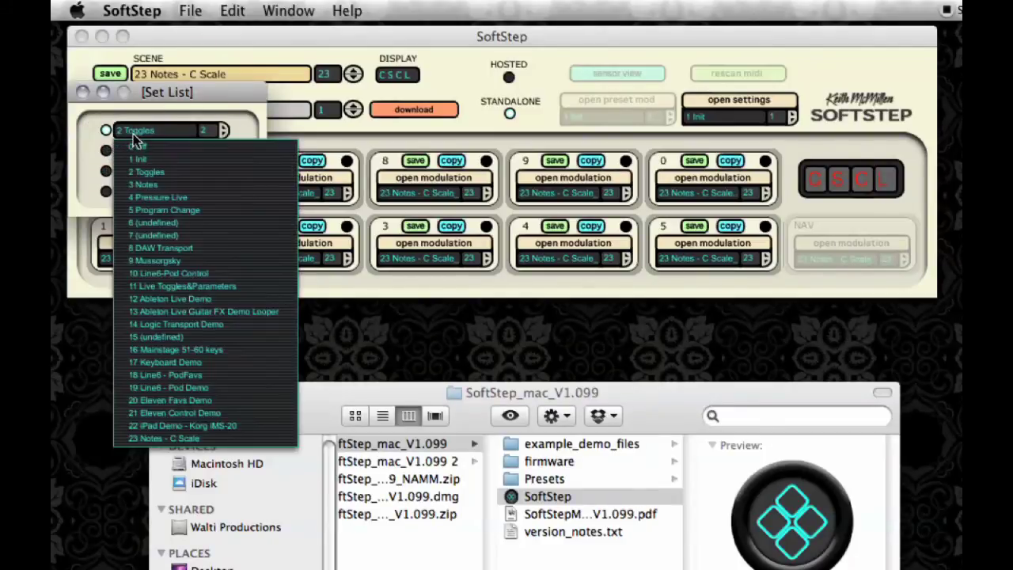
click(144, 438)
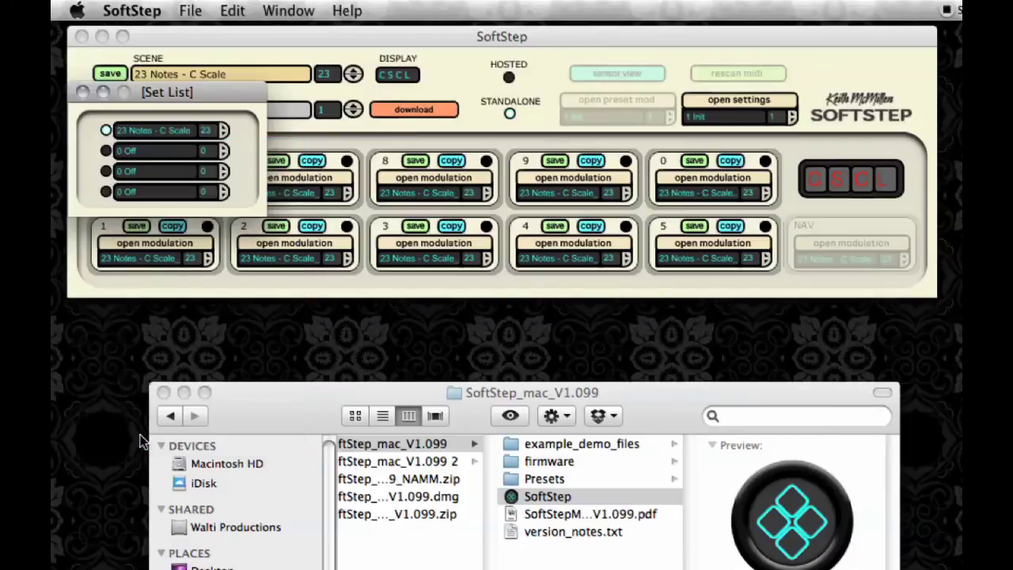
Send the scenes and set list to the device, then quit SoftStep with Cmd+Q
click(83, 93)
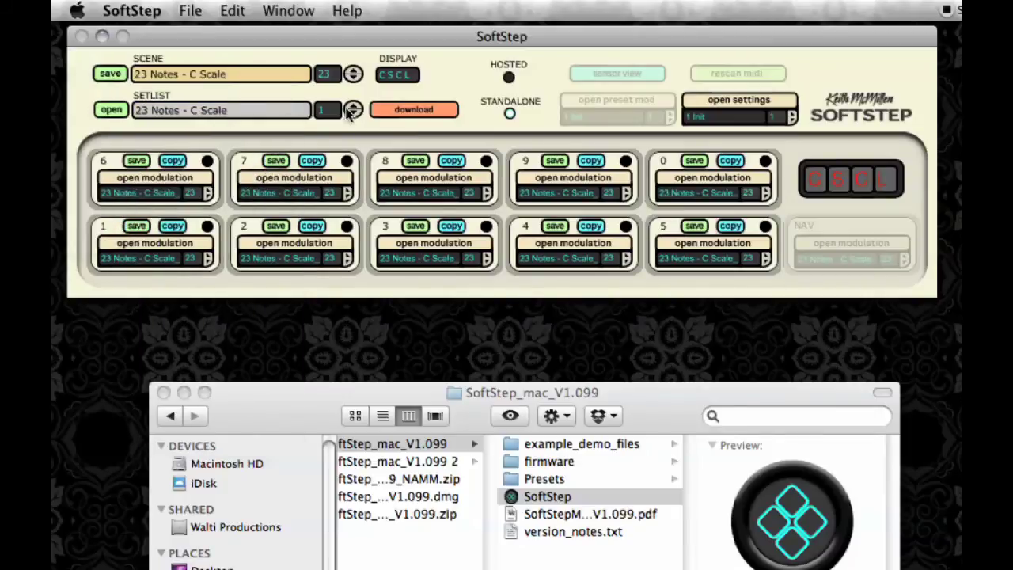
click(389, 112)
key(super+q)
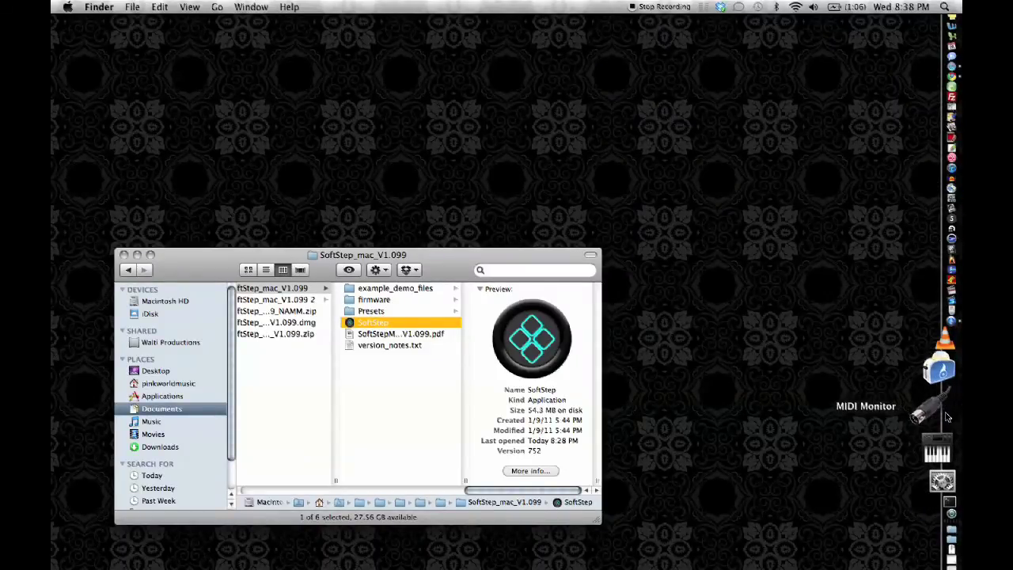
Enable MIDI Monitor's Port 1 source to log Note On/Off for notes 72–74, then quit
click(936, 443)
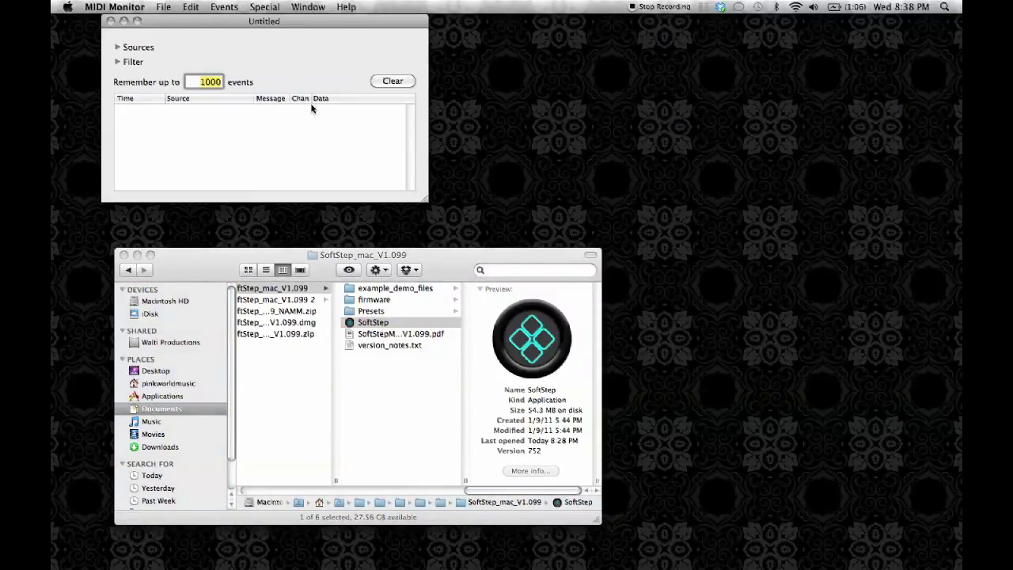
drag(280, 24, 776, 79)
click(600, 108)
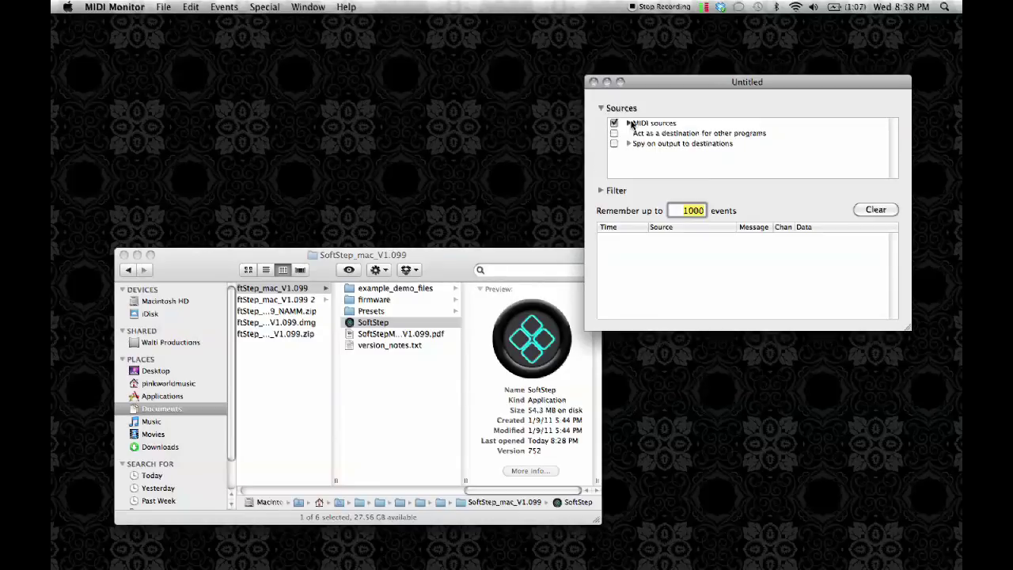
click(628, 123)
click(614, 134)
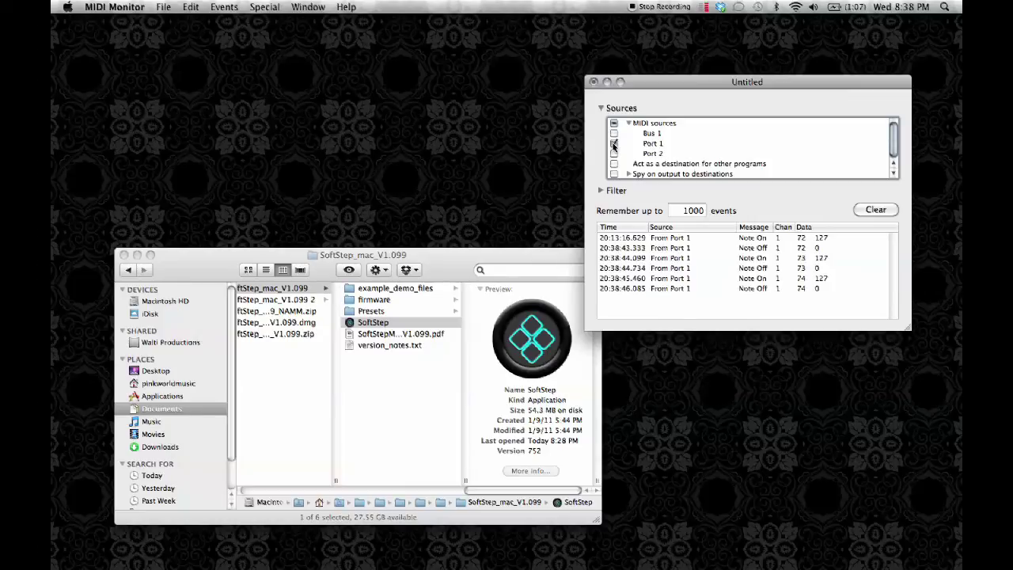
key(super+q)
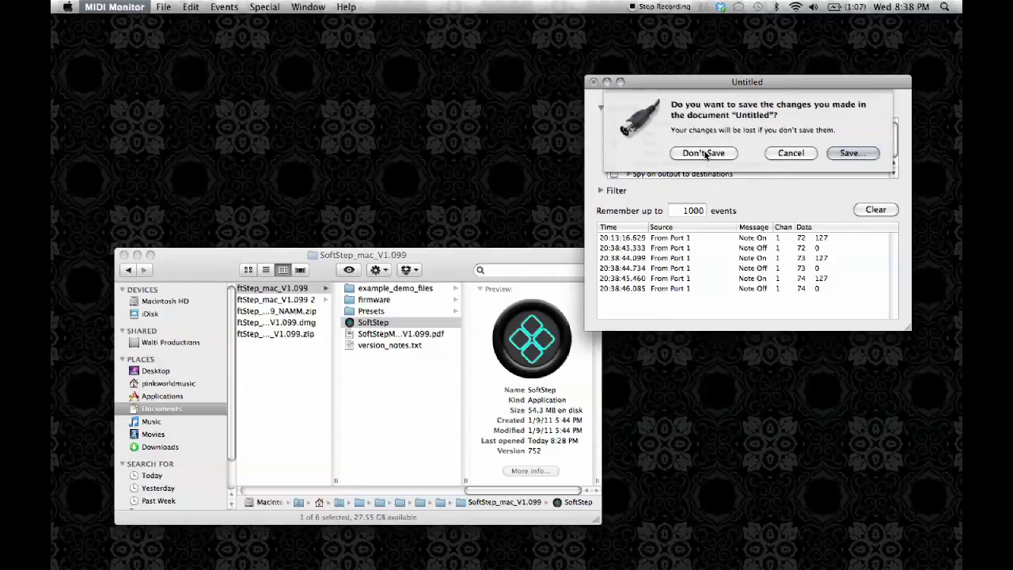
Discard the 'Untitled' MIDI Monitor log with Don't Save
click(704, 154)
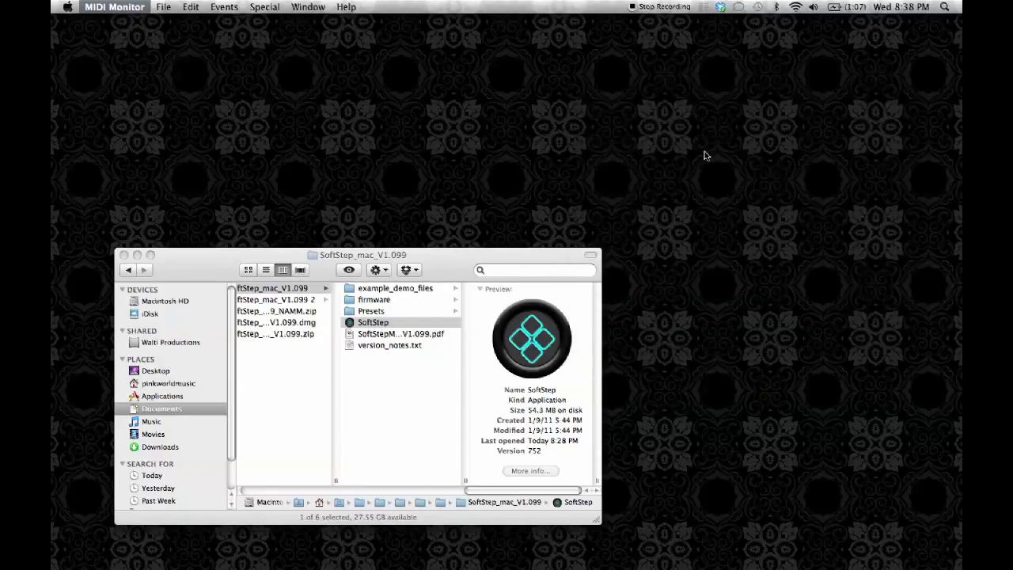